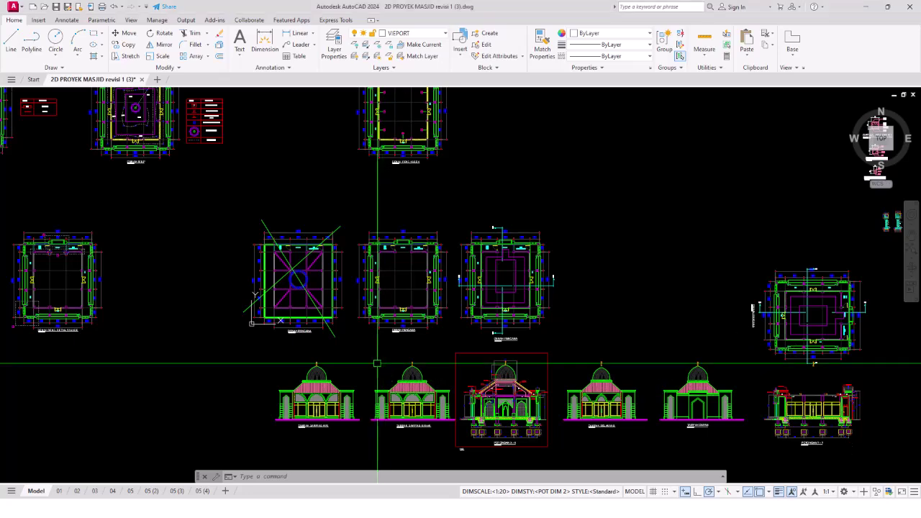
- Survey the drawing's plans, front, rear and side elevations, and sections X-X and Y-Y
scroll(375, 365, "up", 2)
scroll(325, 298, "up", 3)
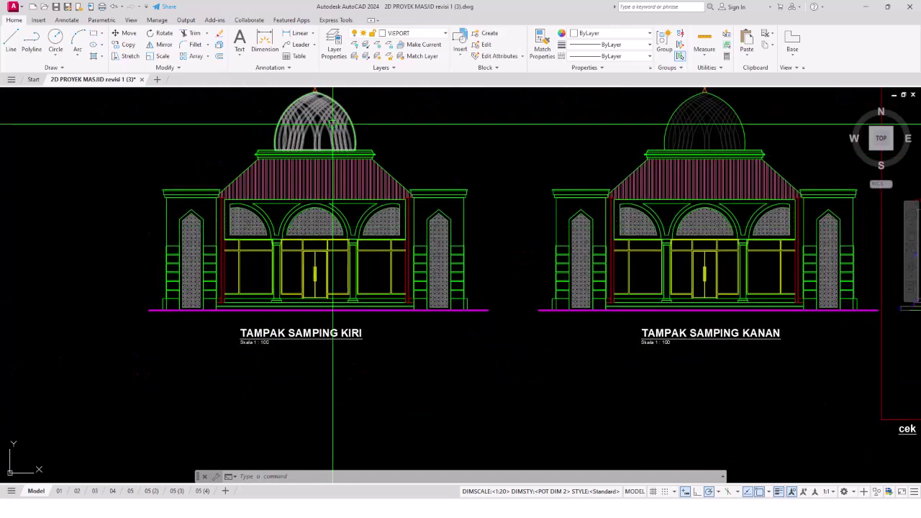
scroll(377, 164, "up", 2)
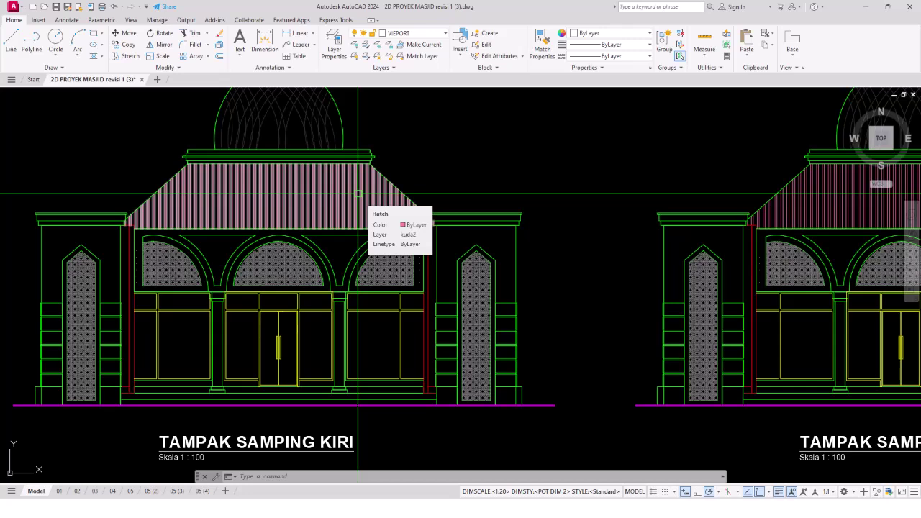
scroll(358, 194, "down", 2)
scroll(357, 194, "down", 1)
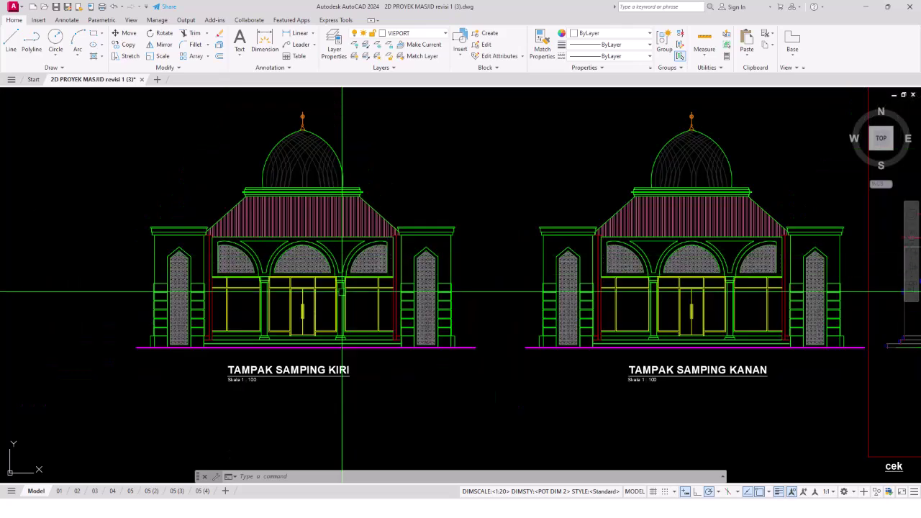
scroll(247, 336, "up", 1)
scroll(247, 336, "down", 1)
scroll(247, 336, "down", 3)
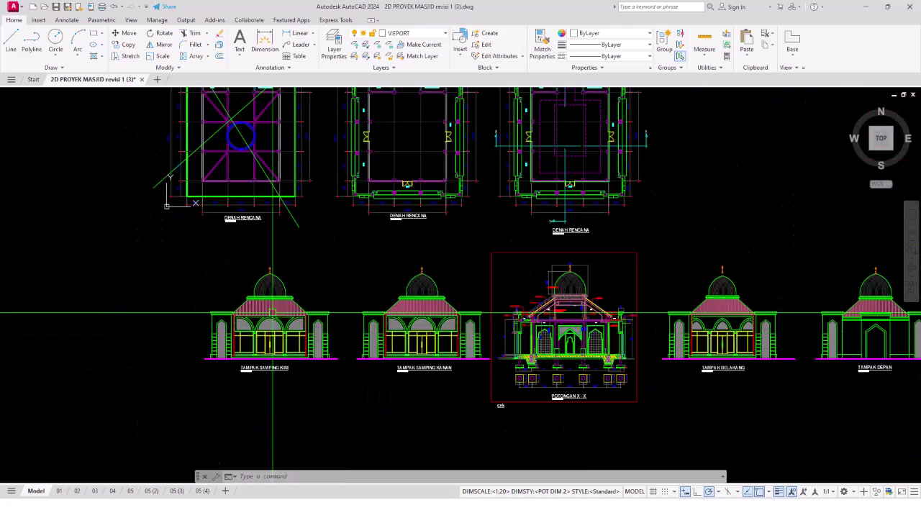
mouse_move(281, 315)
middle_mouse_down()
mouse_move(223, 386)
mouse_move(137, 266)
middle_mouse_up()
scroll(250, 313, "up", 2)
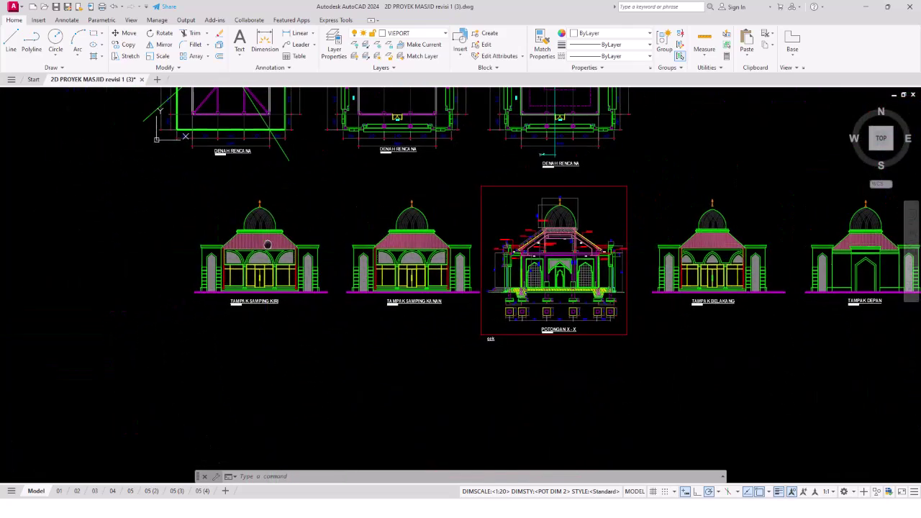
scroll(250, 313, "up", 1)
scroll(250, 313, "up", 2)
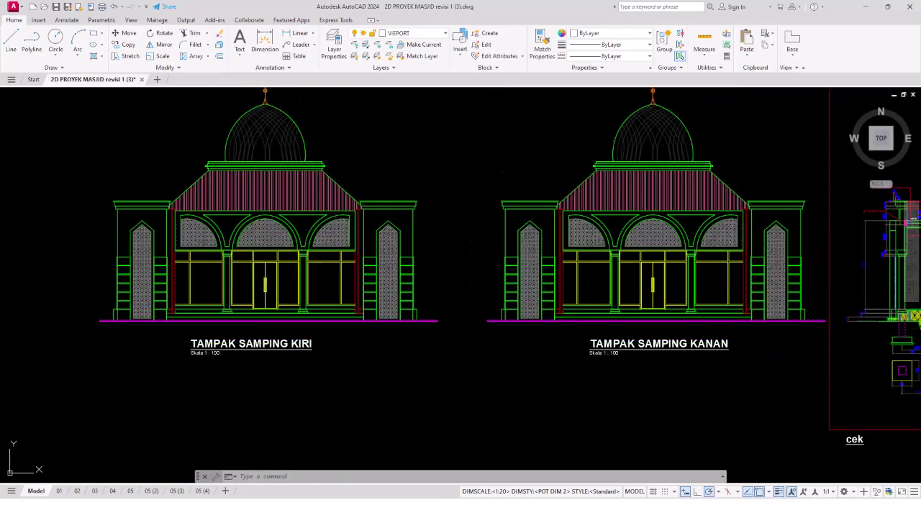
mouse_move(669, 348)
middle_mouse_down()
mouse_move(489, 334)
mouse_move(384, 338)
middle_mouse_up()
scroll(489, 334, "down", 3)
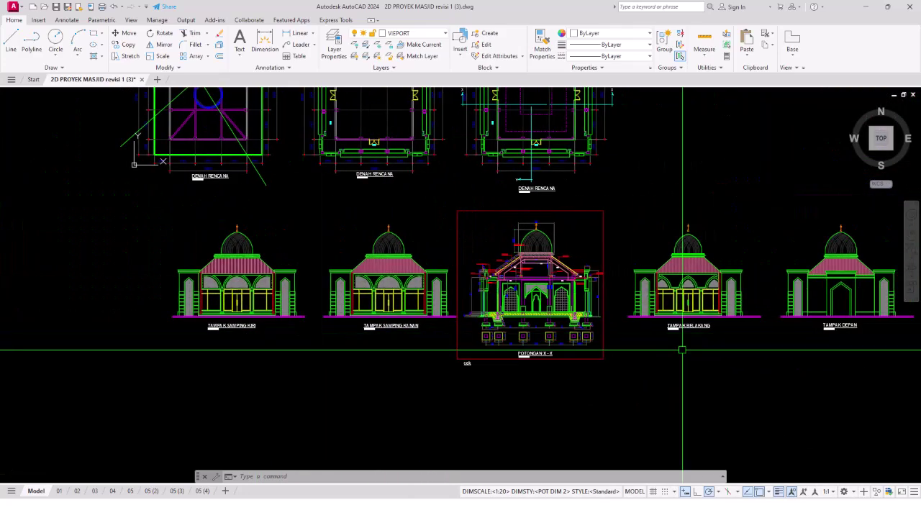
middle_click_drag(818, 334, 582, 341)
scroll(583, 341, "up", 2)
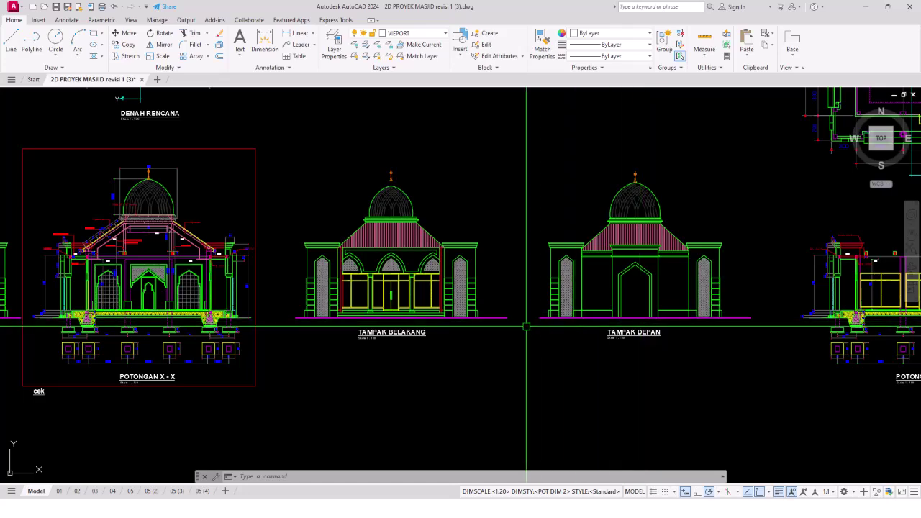
mouse_move(428, 322)
middle_mouse_down()
mouse_move(560, 311)
mouse_move(853, 310)
middle_mouse_up()
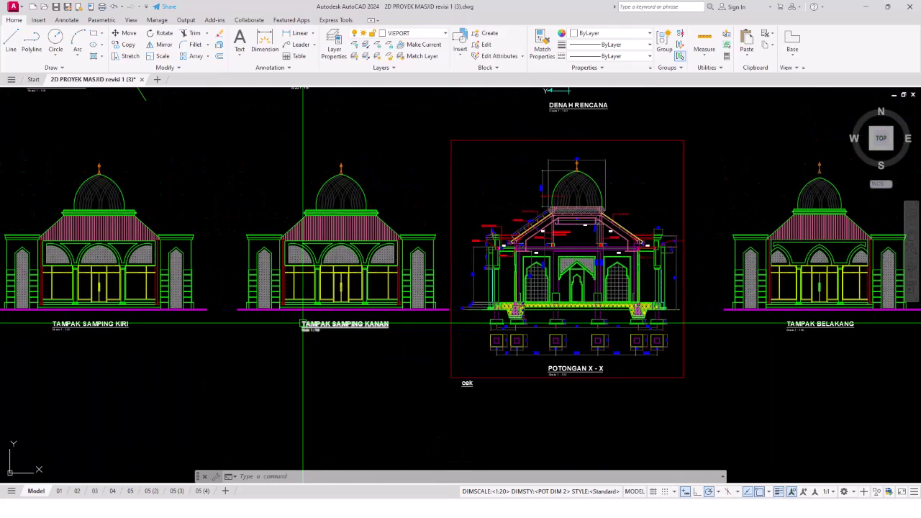
middle_click_drag(311, 316, 560, 317)
scroll(560, 317, "down", 4)
scroll(504, 331, "down", 2)
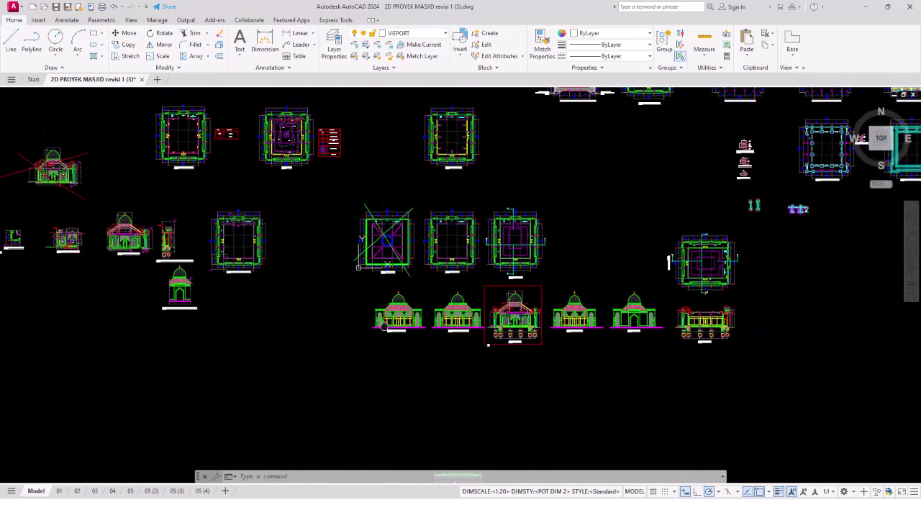
middle_click_drag(503, 334, 335, 421)
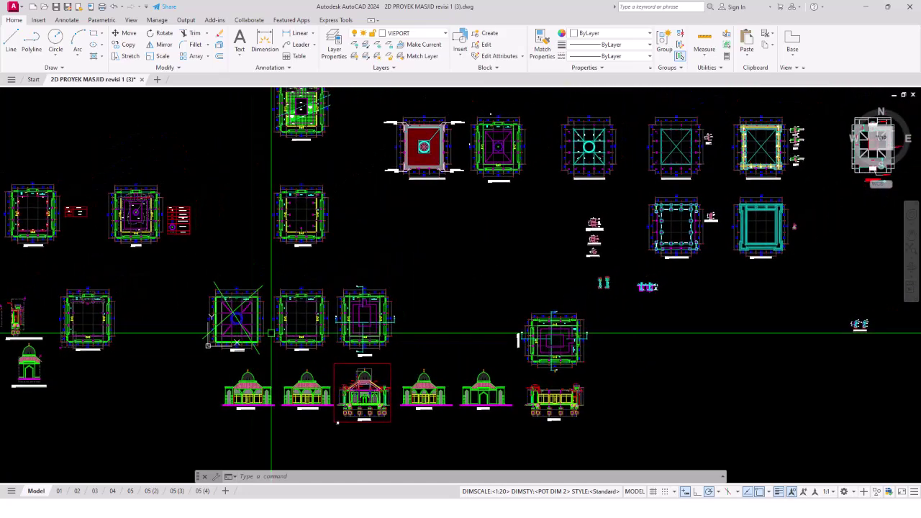
- Inspect the floor plans' 1400 top dimension, then center all three DENAH RENCANA plans
scroll(267, 335, "up", 3)
scroll(322, 342, "up", 1)
scroll(322, 341, "up", 2)
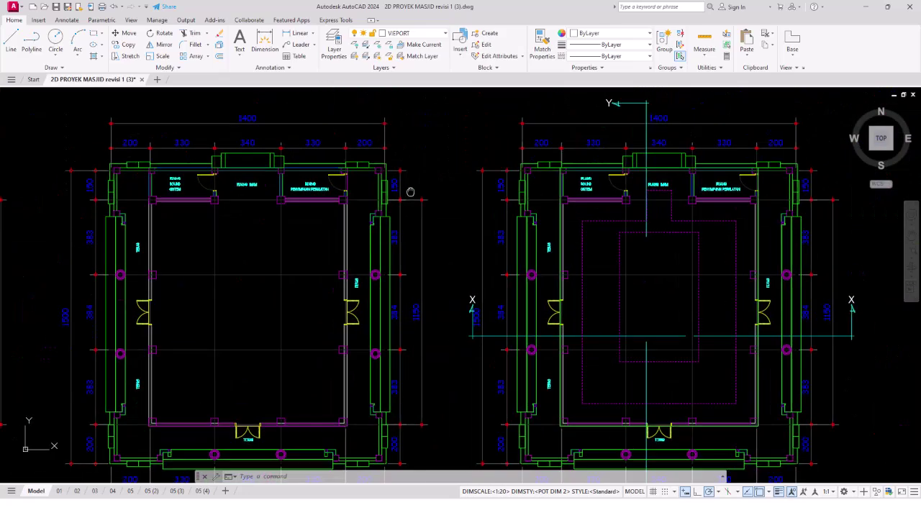
middle_click_drag(336, 267, 396, 192)
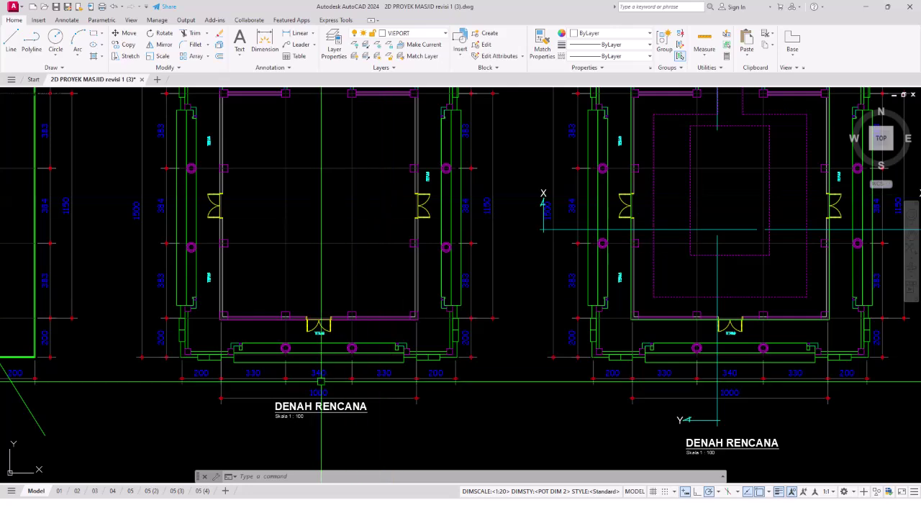
scroll(312, 309, "down", 2)
scroll(312, 309, "up", 2)
scroll(312, 309, "up", 2)
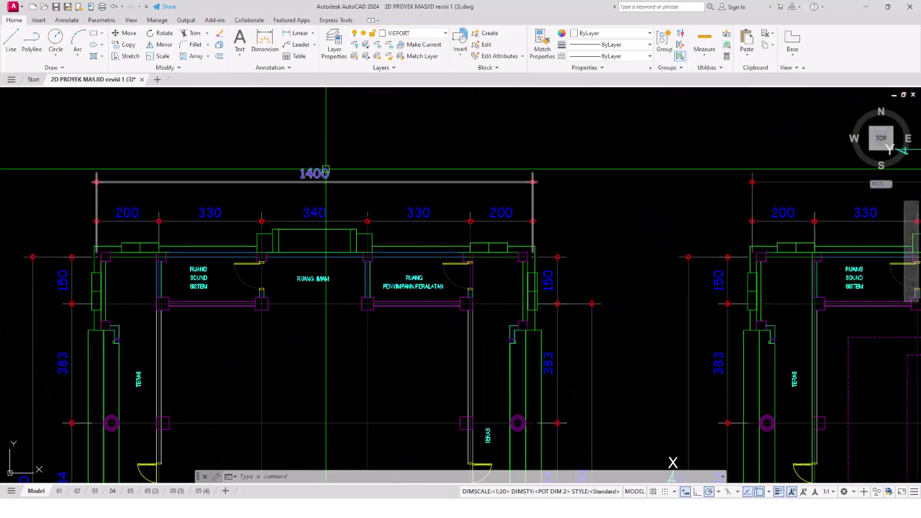
scroll(242, 287, "down", 2)
middle_click_drag(242, 301, 243, 287)
scroll(311, 303, "down", 1)
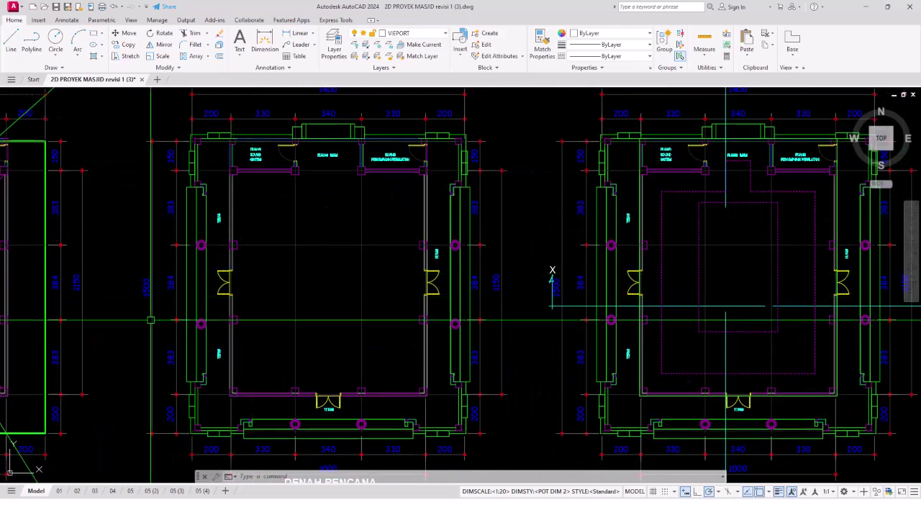
scroll(311, 302, "down", 2)
scroll(311, 302, "down", 1)
middle_click_drag(311, 302, 374, 240)
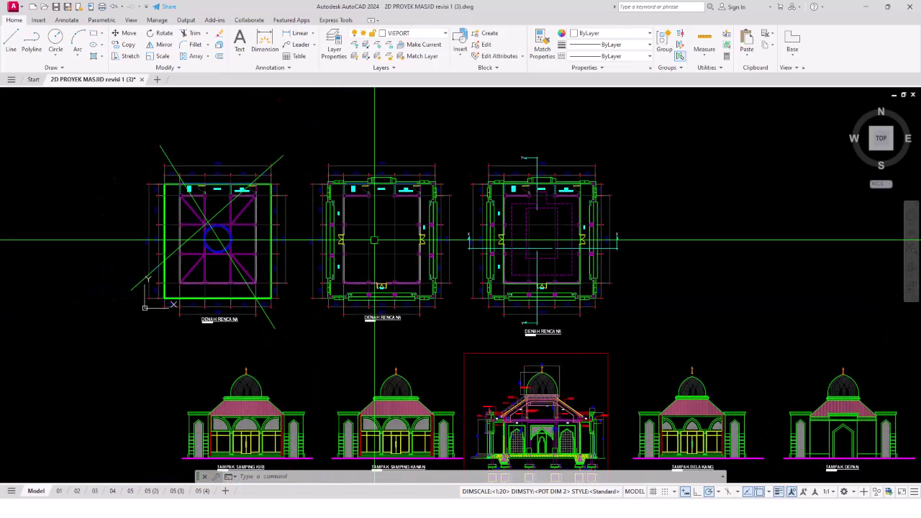
scroll(374, 240, "up", 1)
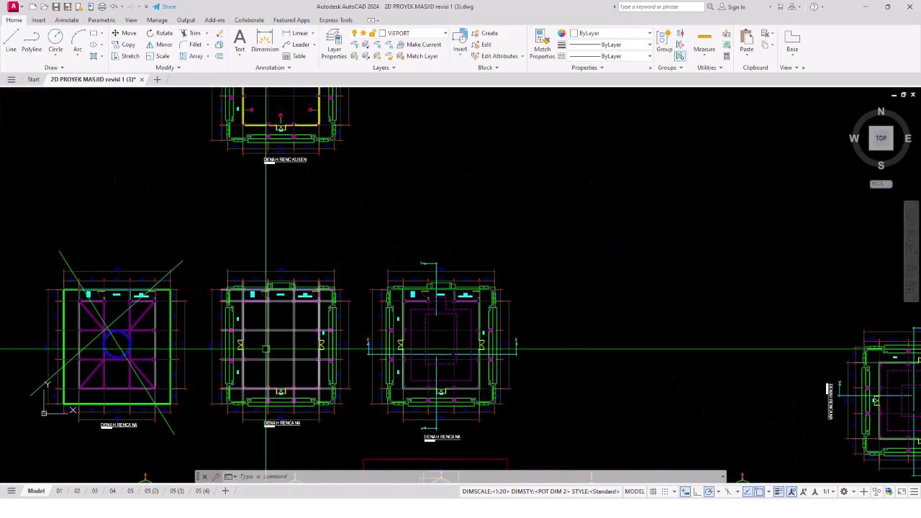
scroll(374, 239, "up", 2)
mouse_move(294, 263)
middle_mouse_down()
mouse_move(370, 244)
mouse_move(301, 287)
middle_mouse_up()
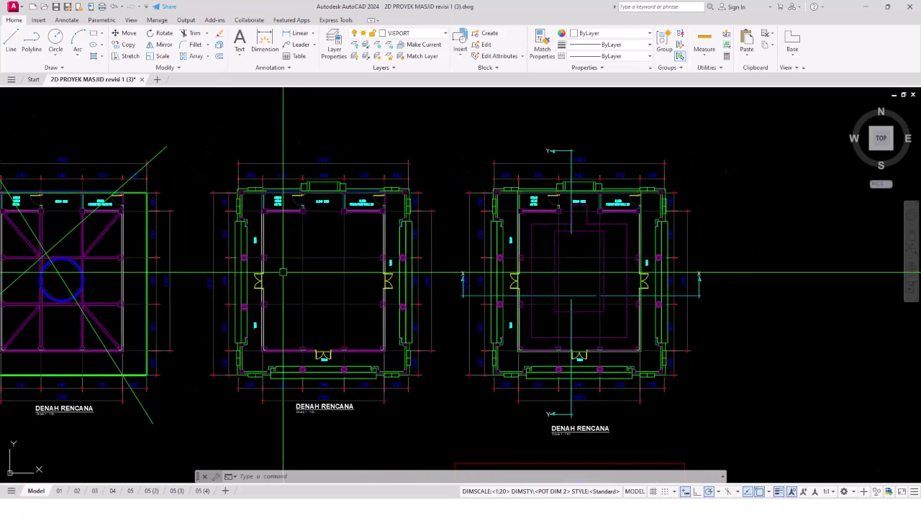
- Window-select the entire middle DENAH RENCANA floor plan
left_click(186, 110)
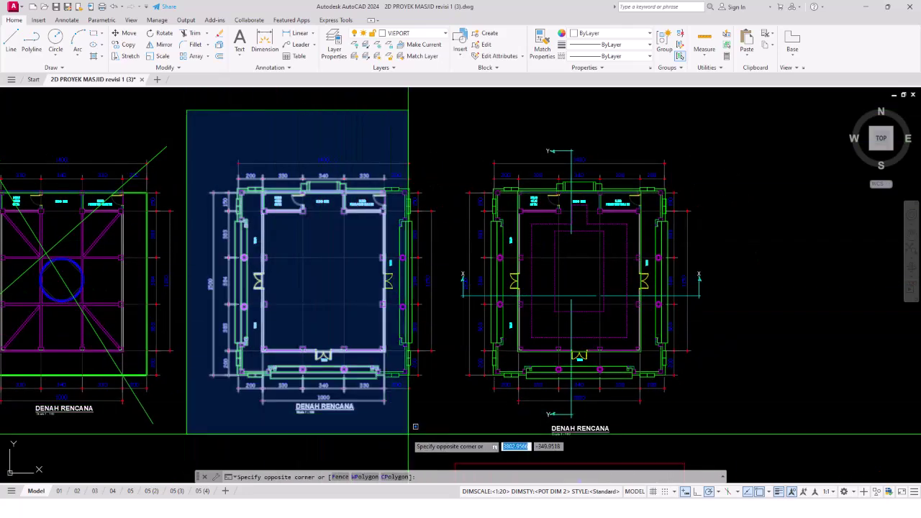
left_click(446, 446)
left_click(446, 446)
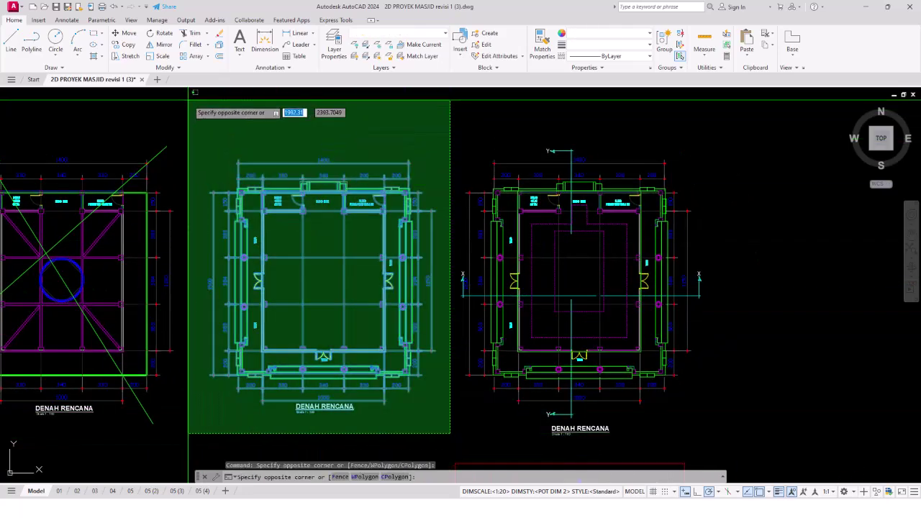
left_click(219, 124)
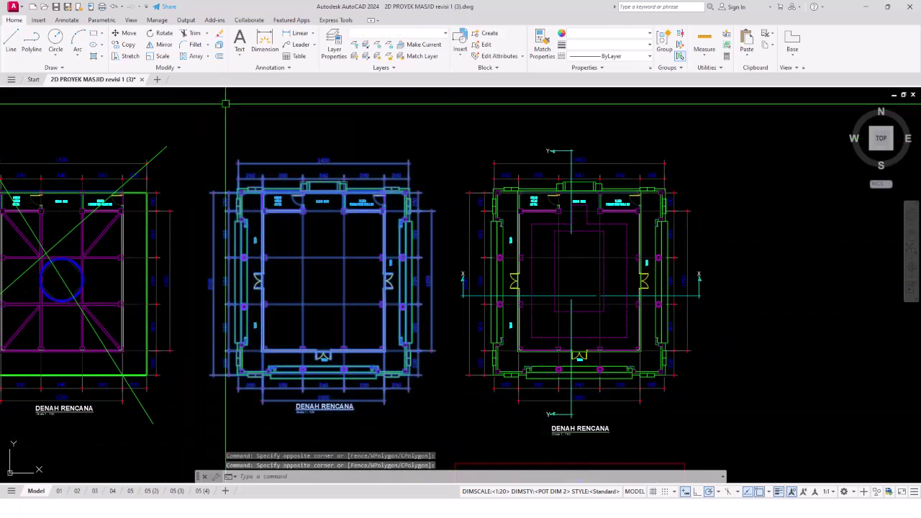
- Copy the selected plan to the clipboard and start a new blank Drawing1
right_click(259, 212)
mouse_move(285, 232)
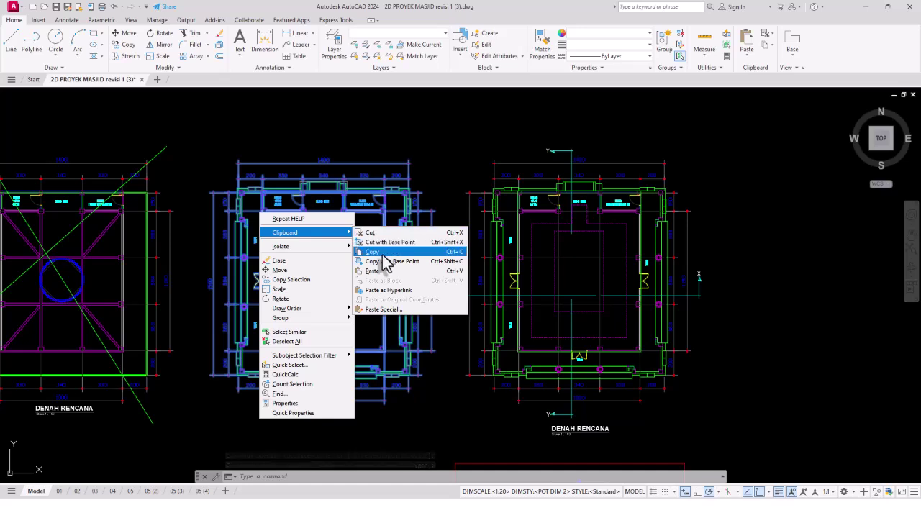
left_click(382, 252)
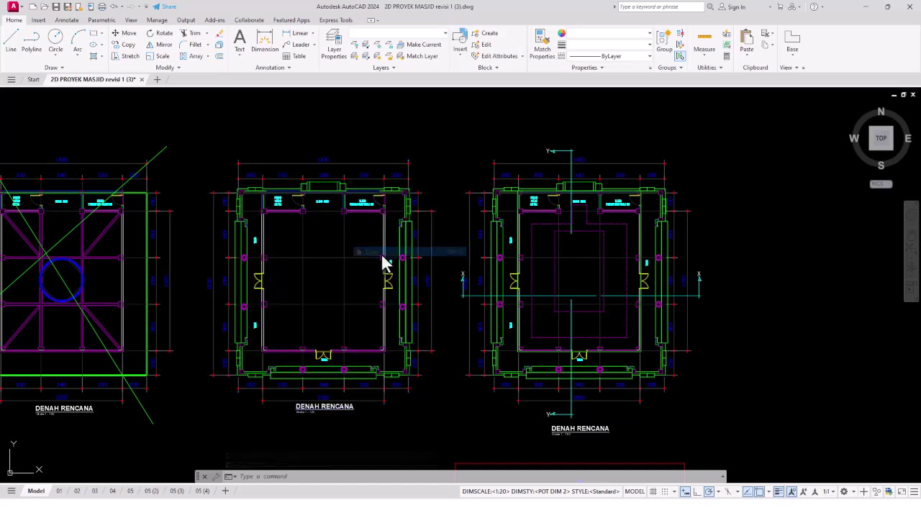
left_click(157, 79)
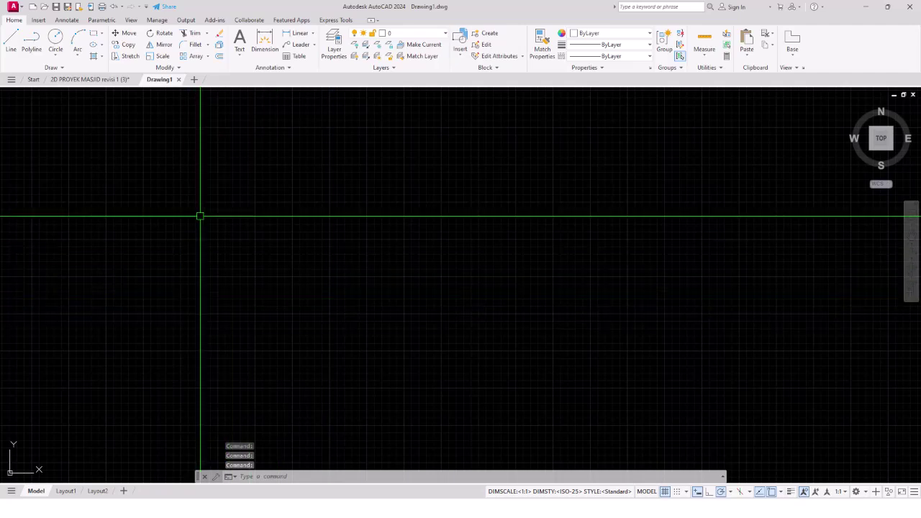
- Paste the copied floor plan as a block into Drawing1 at a chosen insertion point
right_click(200, 201)
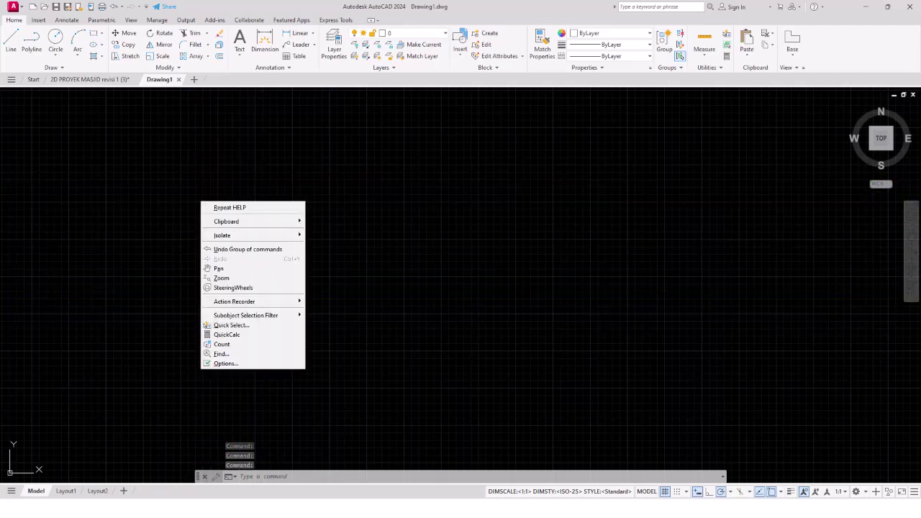
mouse_move(252, 221)
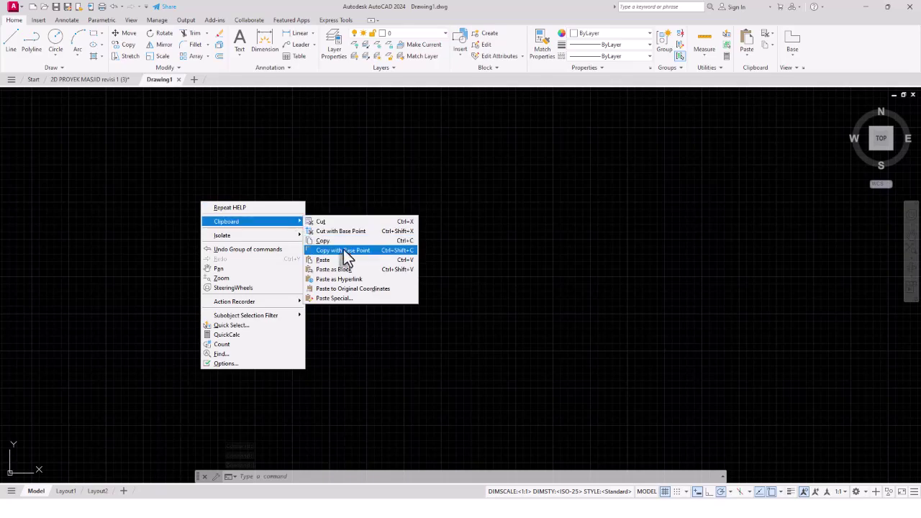
left_click(343, 269)
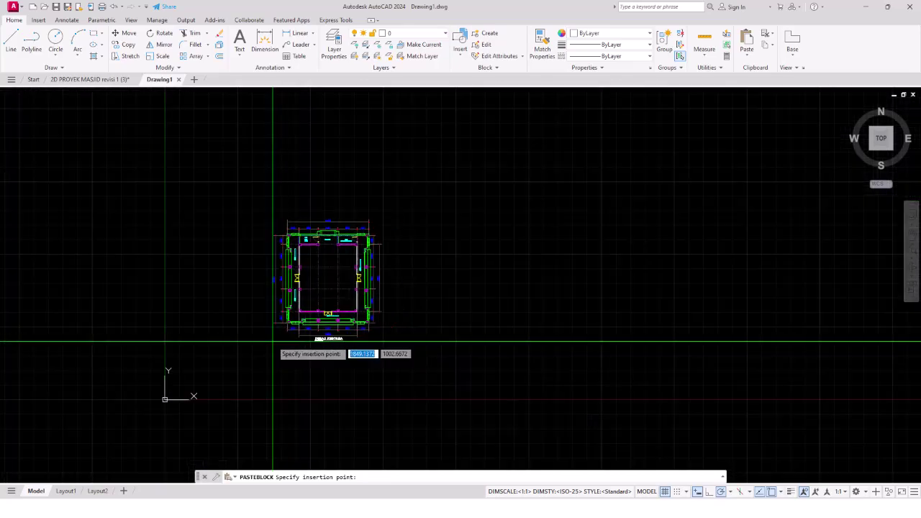
left_click(204, 373)
scroll(271, 269, "up", 5)
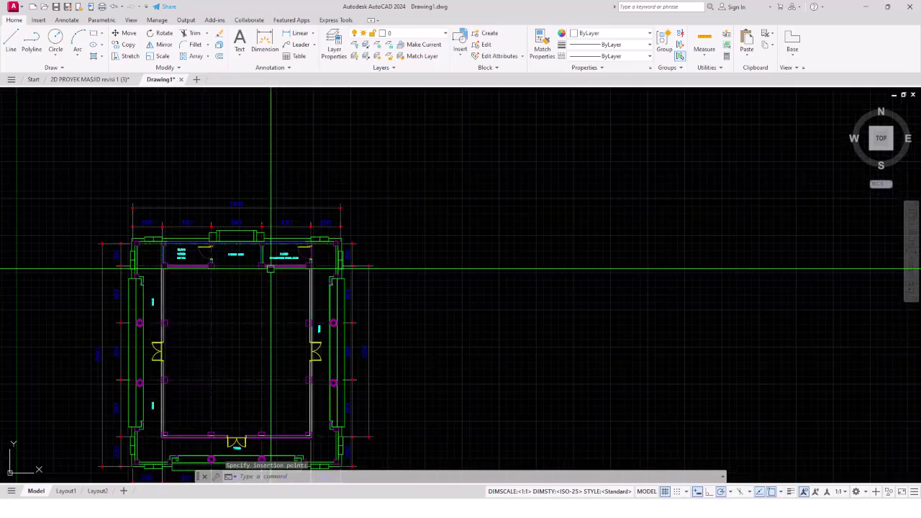
left_click(380, 205)
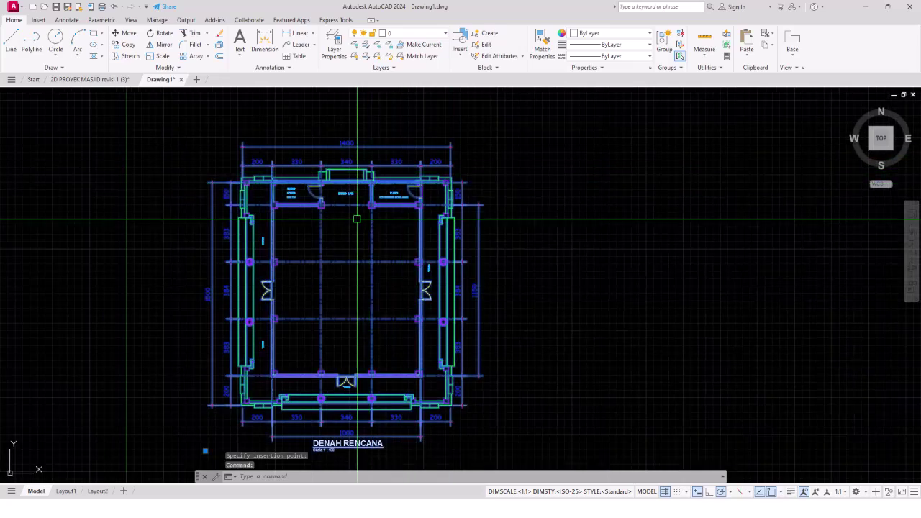
scroll(357, 218, "up", 2)
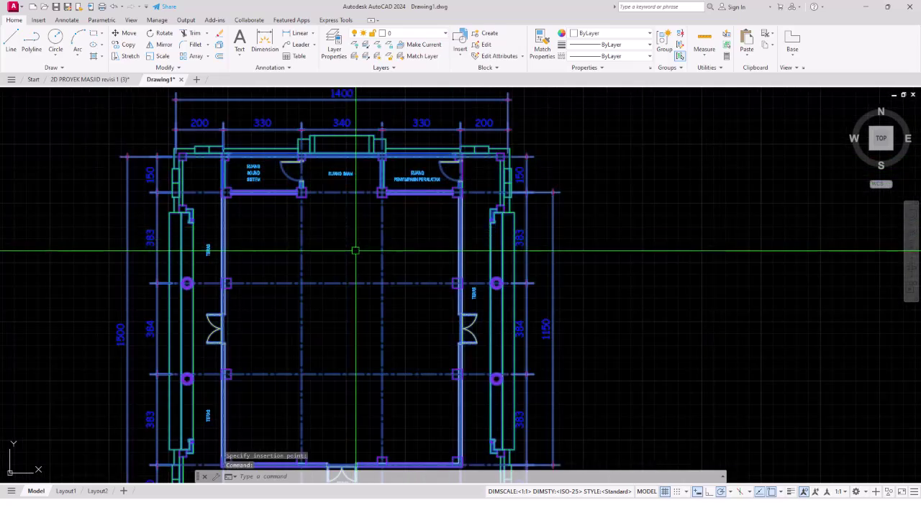
type("x")
- Explode the pasted floor plan block and clear the leftover selections
key("Return")
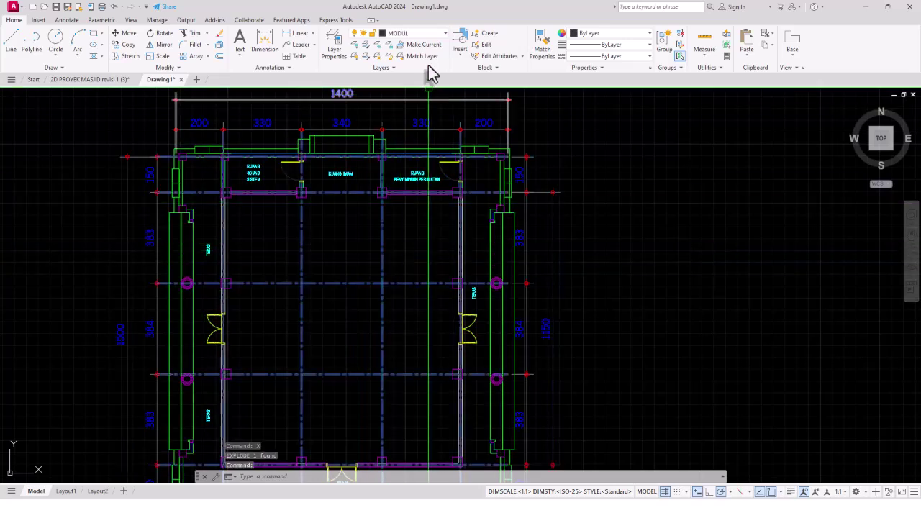
key("Escape")
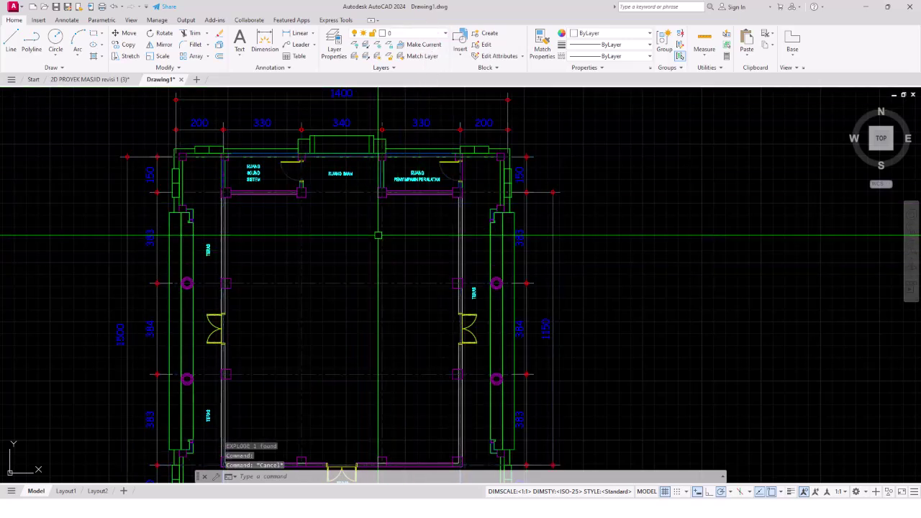
left_click(383, 240)
key("Escape")
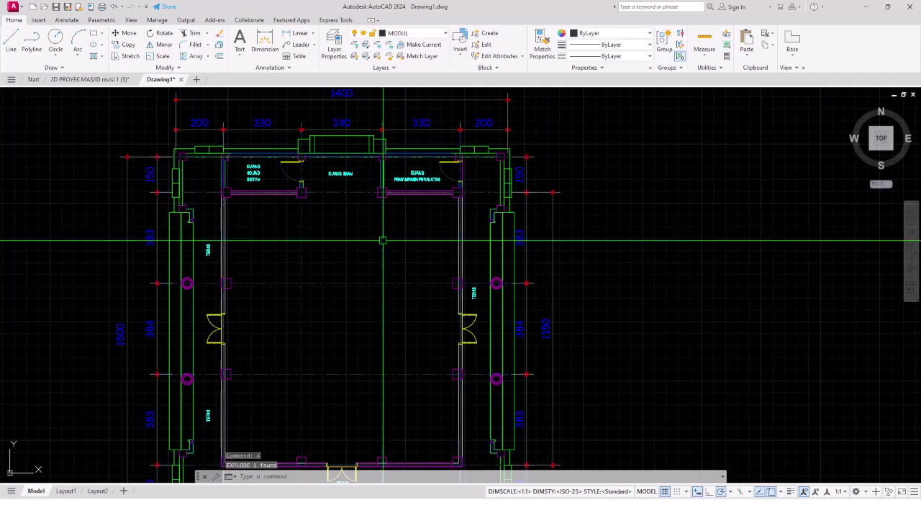
left_click(426, 148)
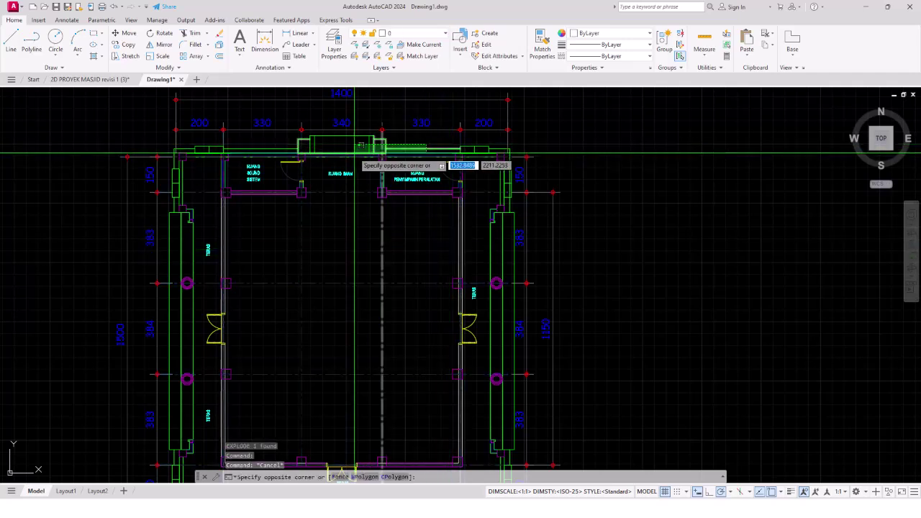
left_click(382, 164)
key("Escape")
scroll(382, 164, "down", 3)
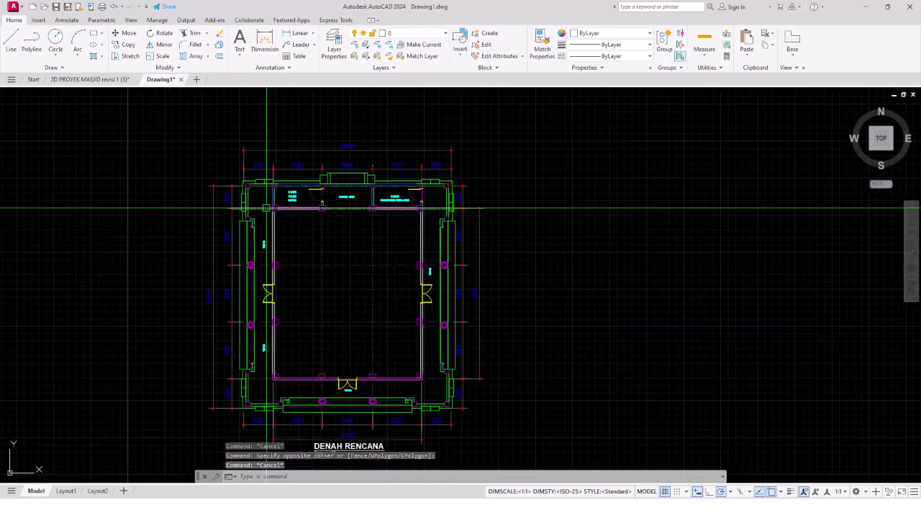
scroll(144, 94, "down", 2)
- Window-select the whole plan and explode it again, leaving 41 of 197 unexploded, then reselect
left_click(167, 93)
left_click(390, 280)
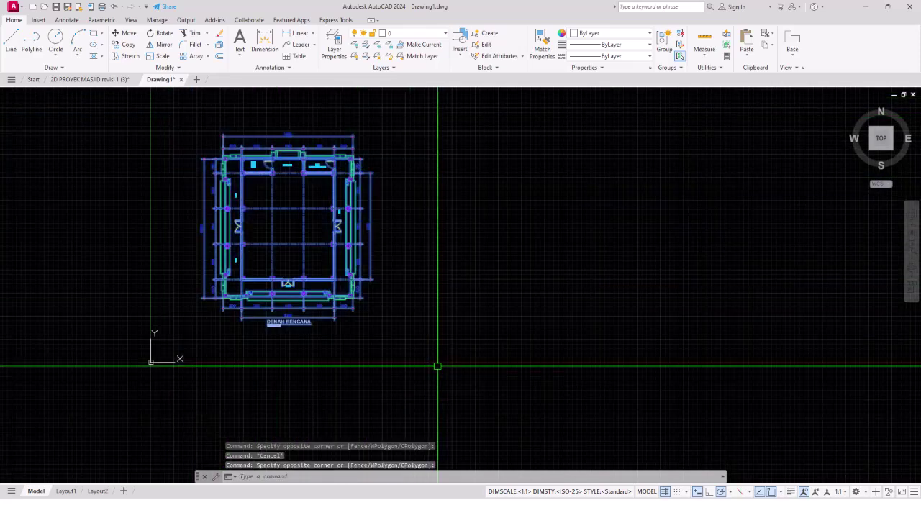
type("x")
key("Return")
scroll(367, 324, "up", 3)
scroll(377, 300, "up", 3)
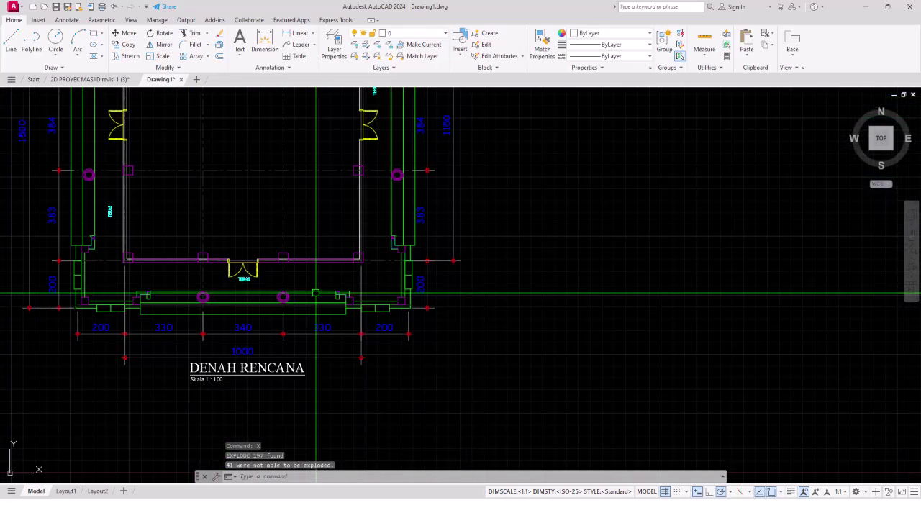
scroll(324, 293, "up", 1)
scroll(318, 290, "down", 3)
scroll(446, 368, "down", 3)
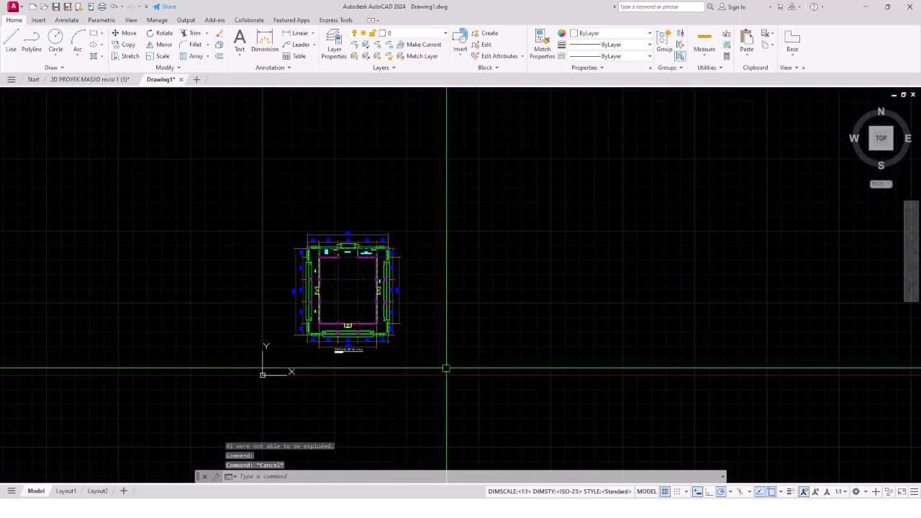
key("Escape")
left_click(436, 370)
left_click(282, 178)
- Review the plan's layers, such as DD-DINDING, KOLOM and JENDELA, in the Layer list, then reframe the view
left_click(382, 324)
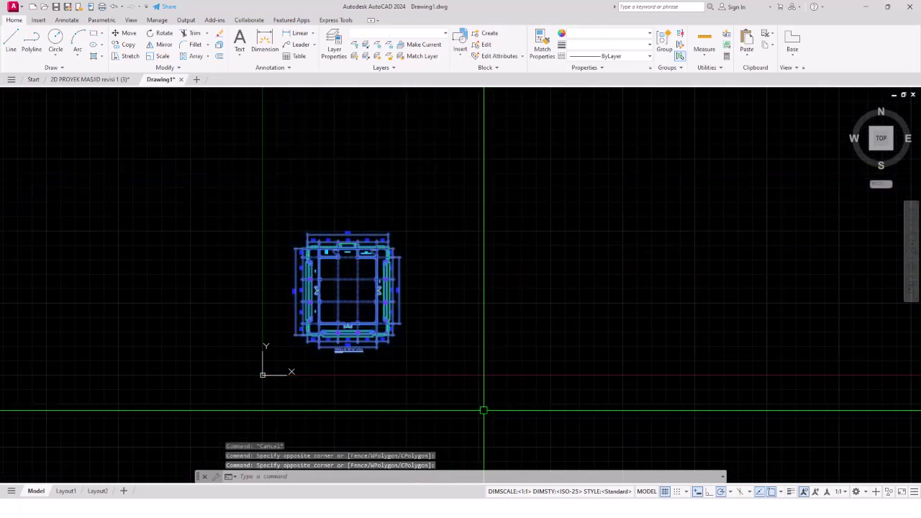
left_click(440, 36)
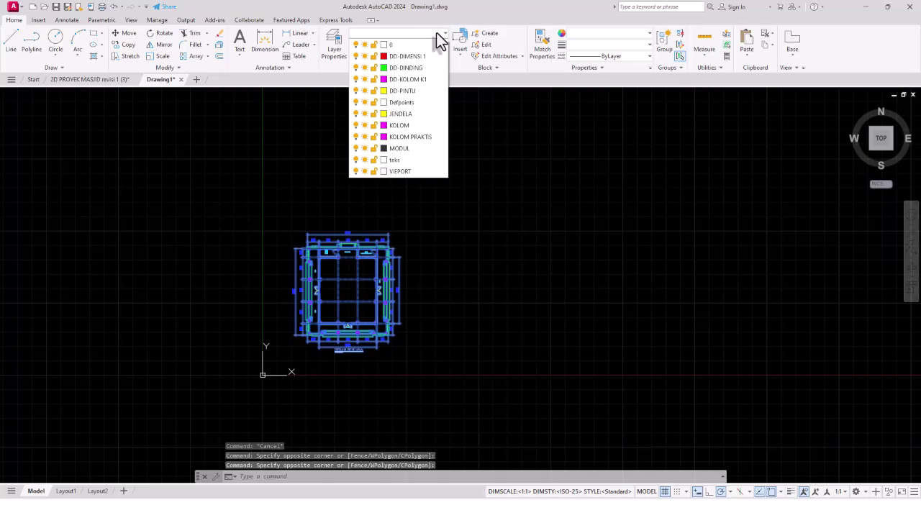
key("Escape")
scroll(353, 313, "up", 5)
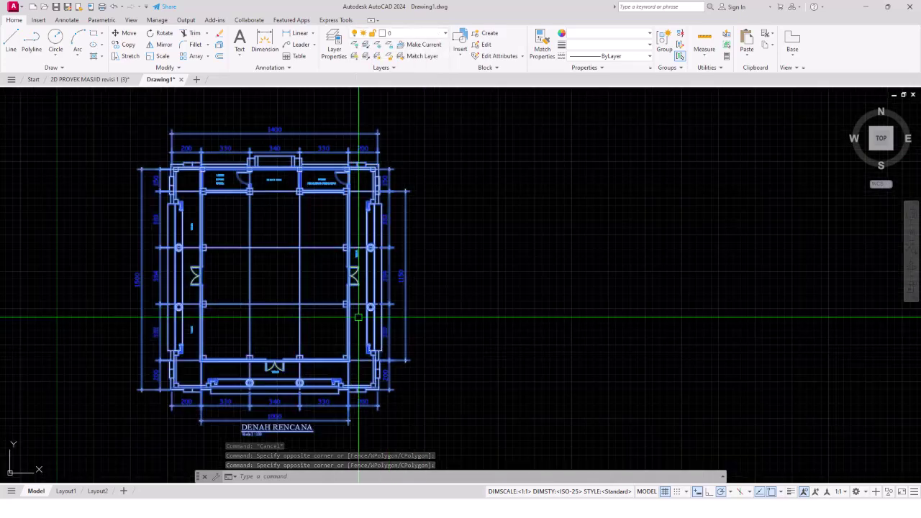
scroll(348, 311, "up", 3)
scroll(303, 295, "up", 2)
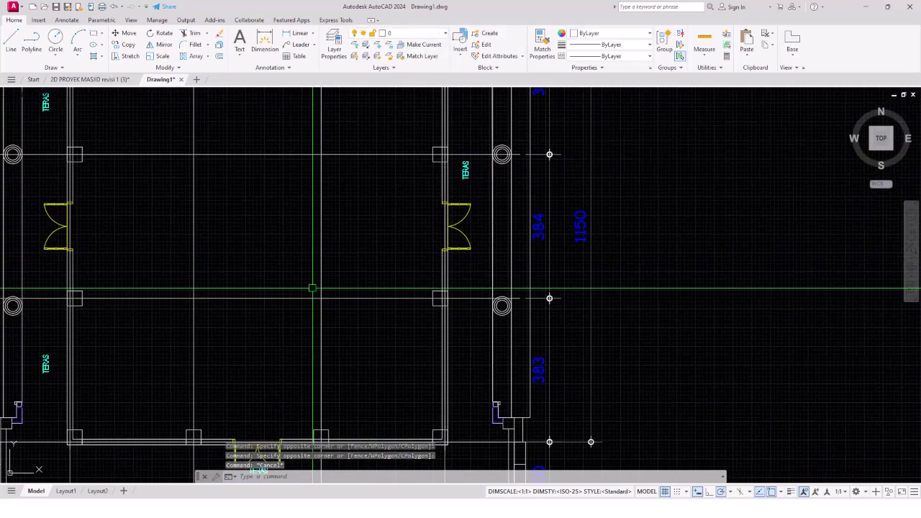
scroll(310, 286, "down", 2)
middle_click_drag(312, 289, 412, 298)
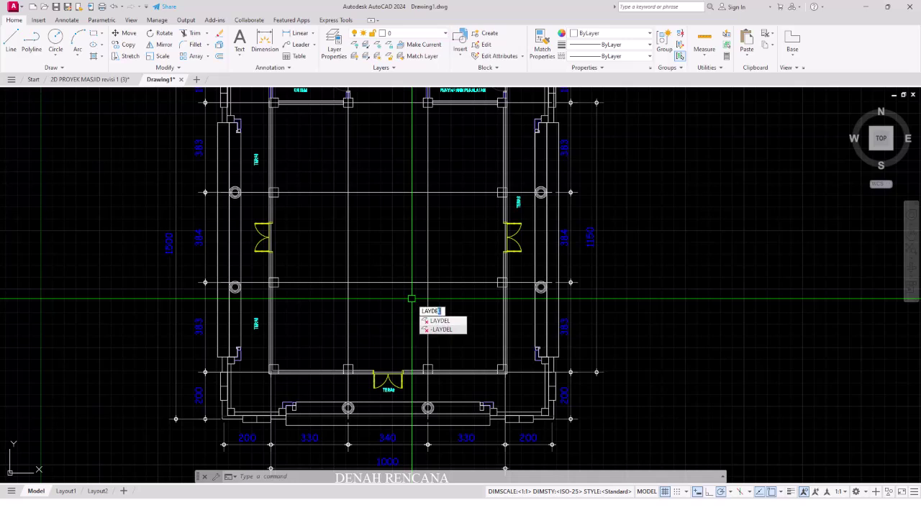
- Delete all 11 imported layers by name with LAYDEL, confirming with Yes
left_click(439, 321)
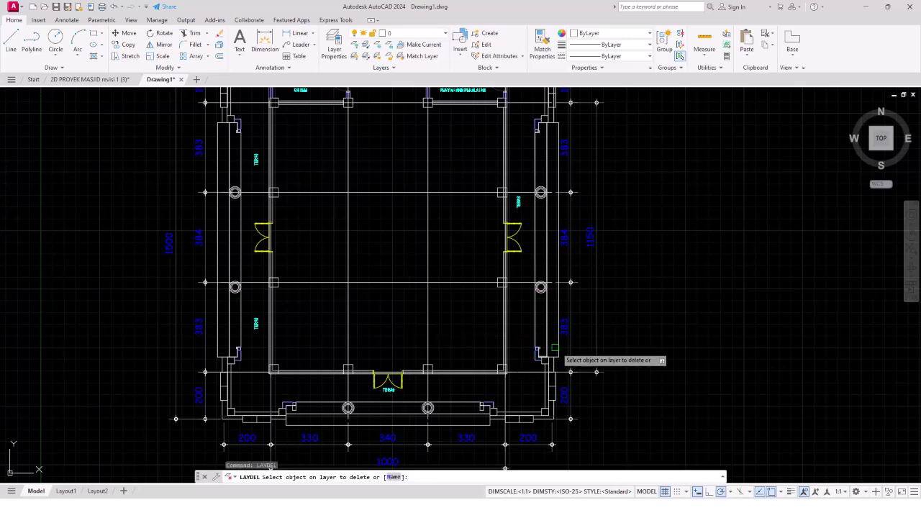
left_click(394, 477)
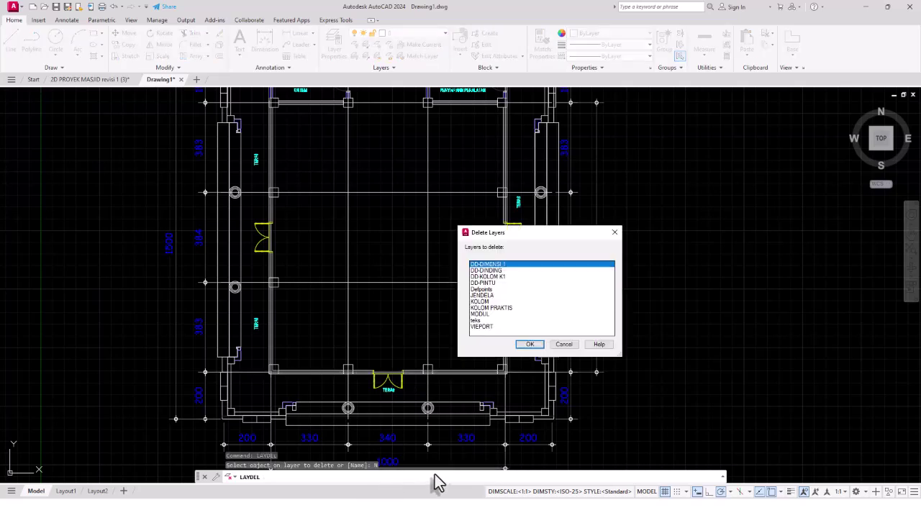
left_click(486, 323, "shift")
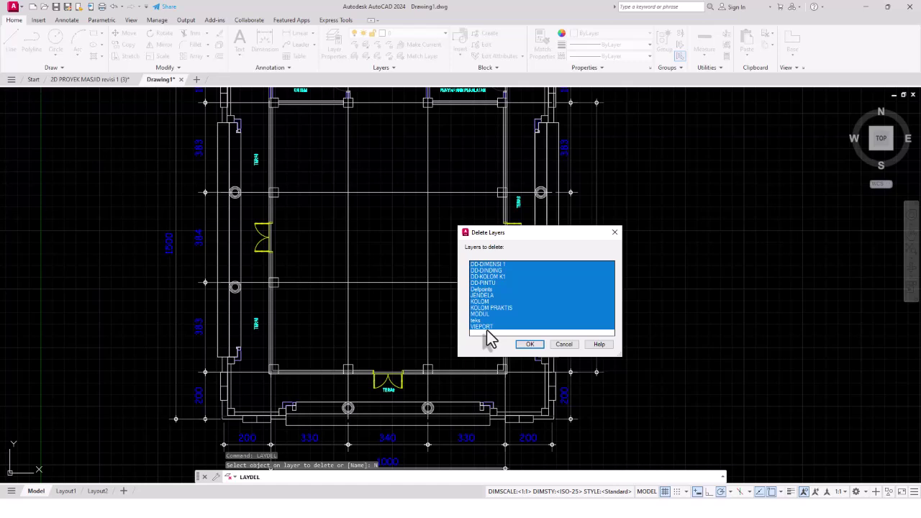
left_click(517, 346)
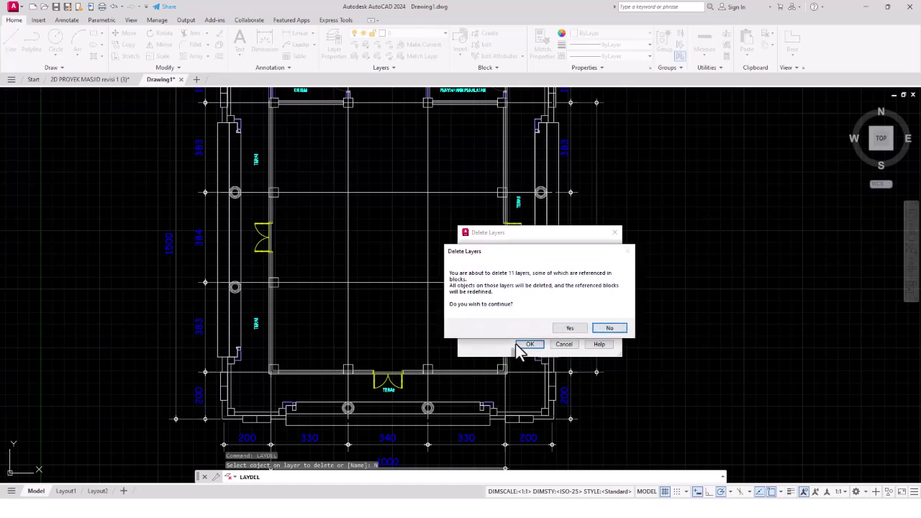
left_click(570, 327)
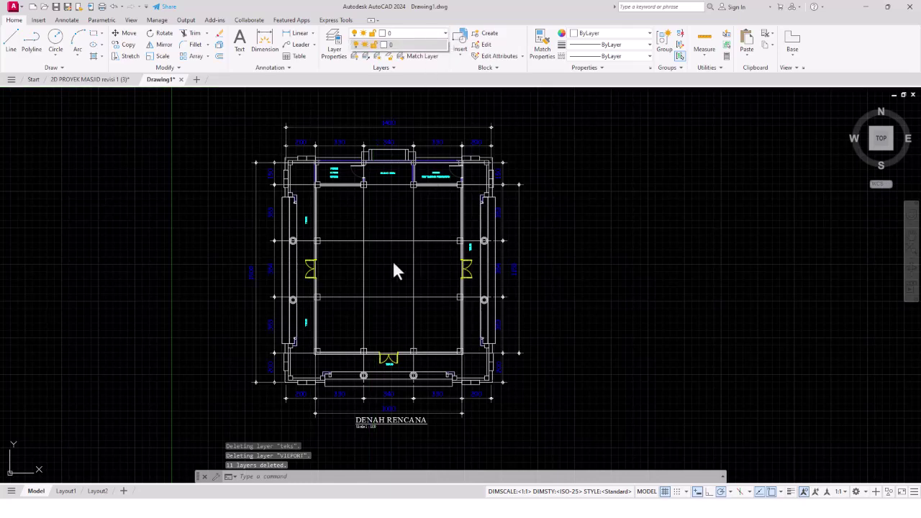
- Switch off the background grid, reposition the plan, and choose Save from the application menu
middle_click_drag(394, 271, 338, 217)
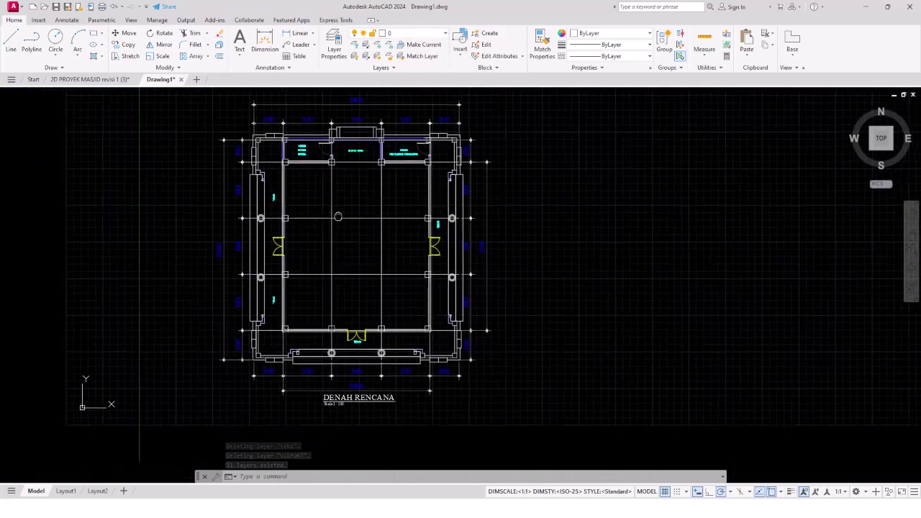
key("Escape")
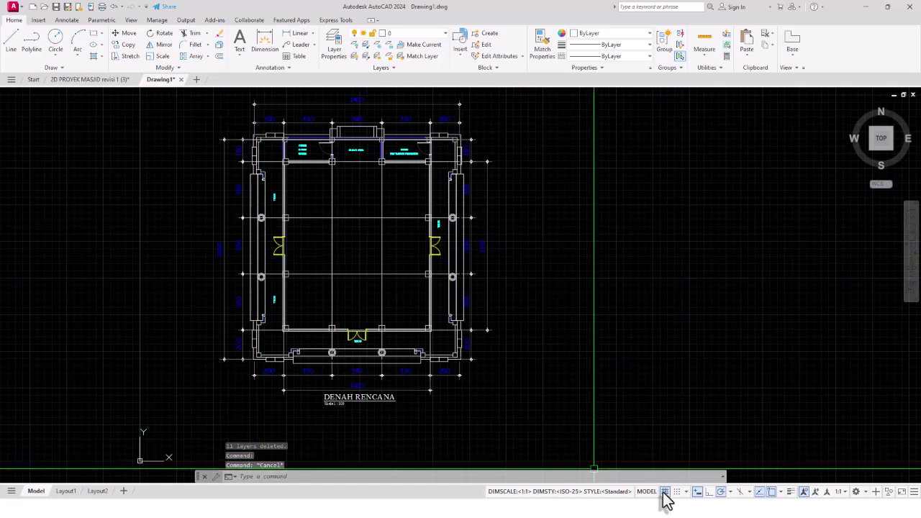
left_click(664, 493)
mouse_move(332, 323)
middle_mouse_down()
mouse_move(303, 358)
mouse_move(384, 348)
middle_mouse_up()
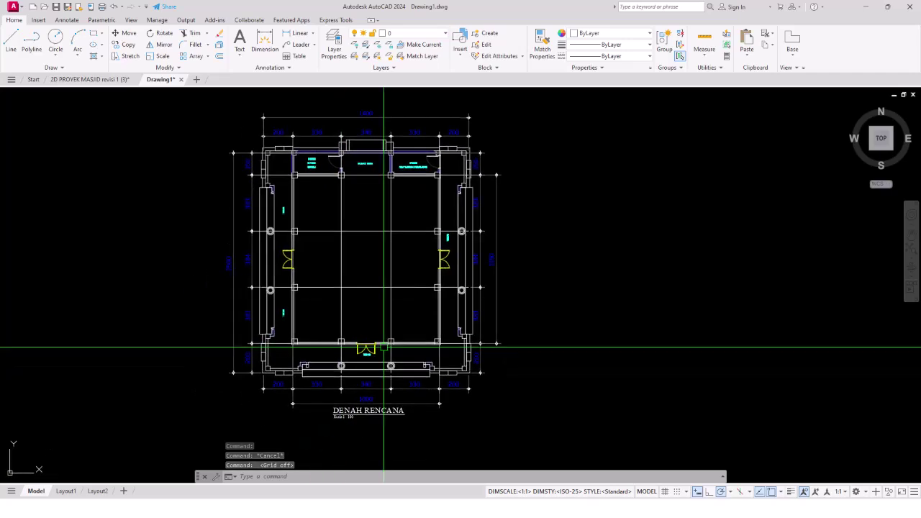
middle_click_drag(442, 442, 474, 394)
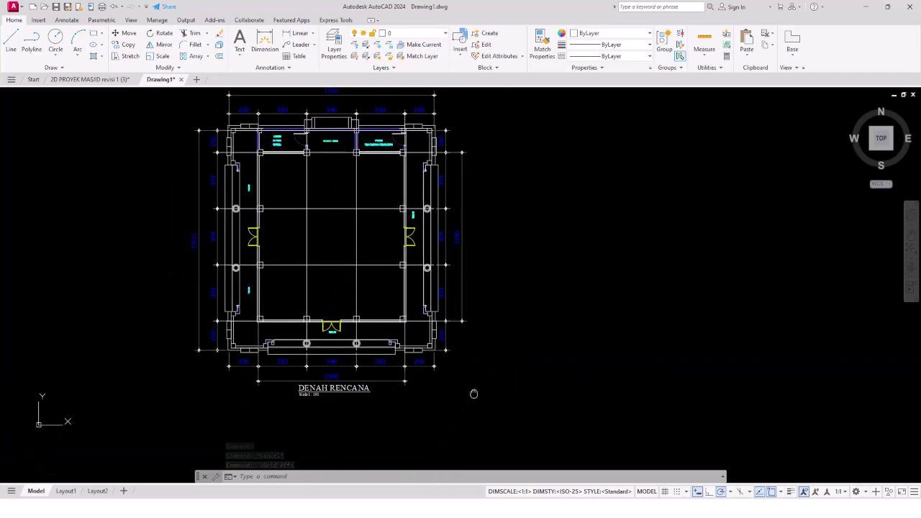
left_click(483, 403)
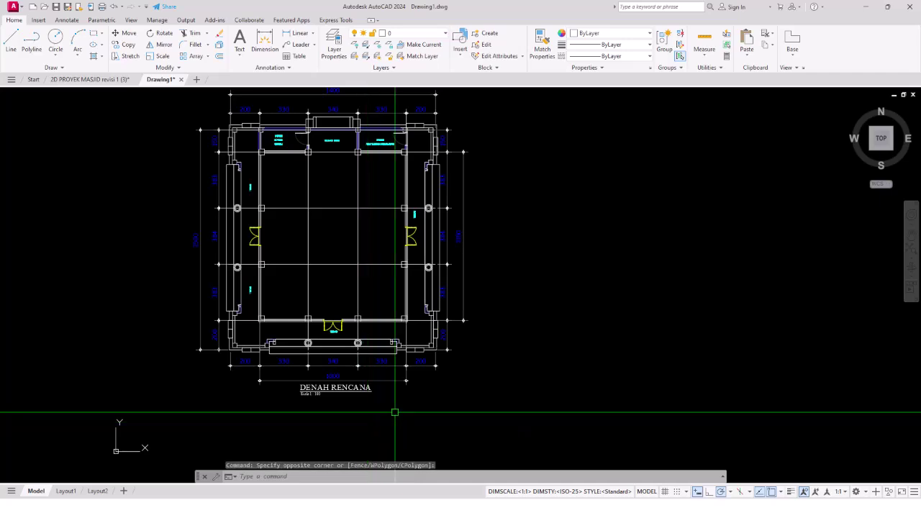
middle_click_drag(395, 413, 411, 440)
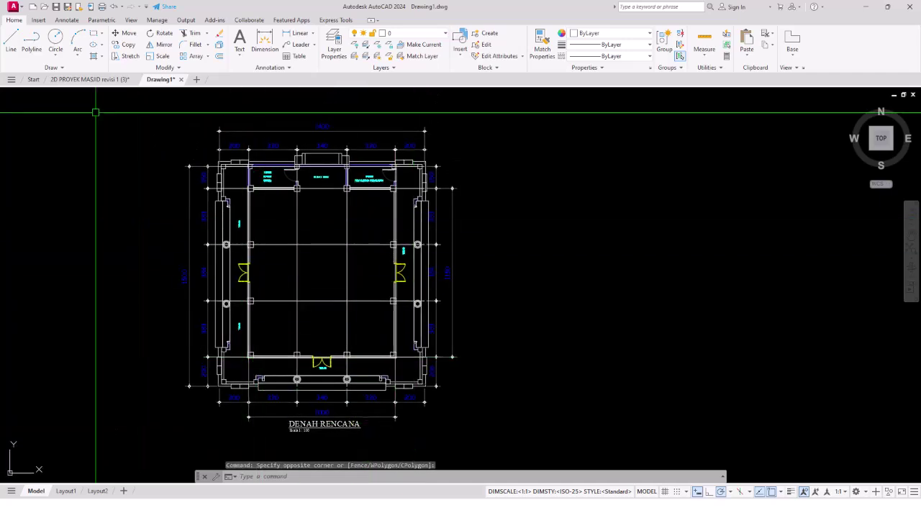
left_click(14, 8)
left_click(27, 109)
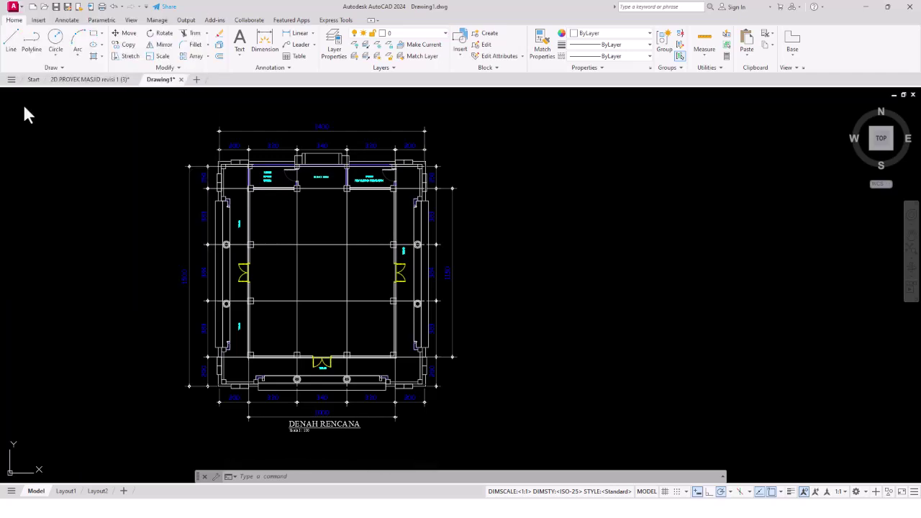
- Create a 'tutorial sketchup' folder on the Desktop and open it
left_click(479, 150)
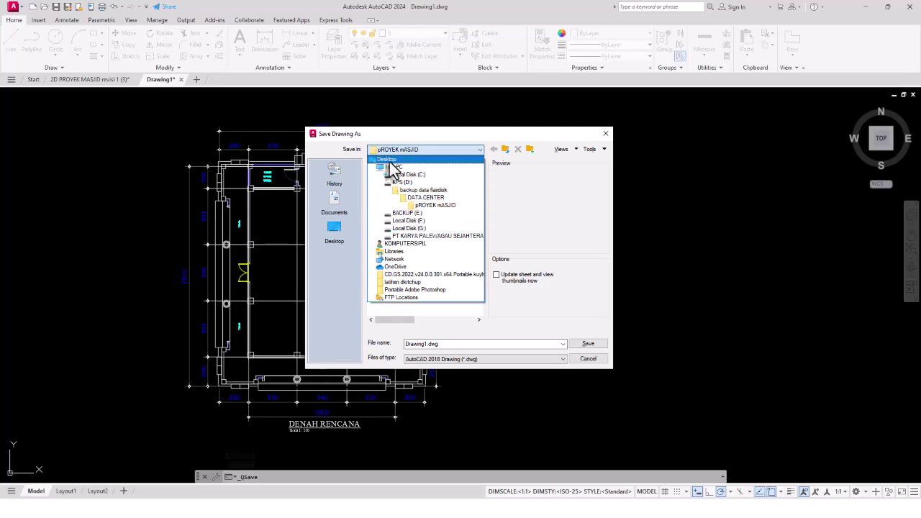
left_click(389, 159)
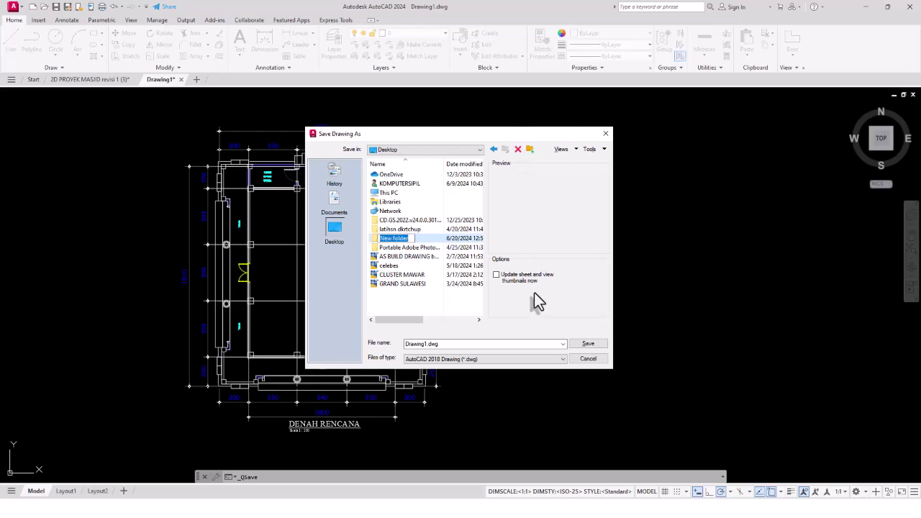
type("tu")
type("torial s")
type("ketc")
type("hup")
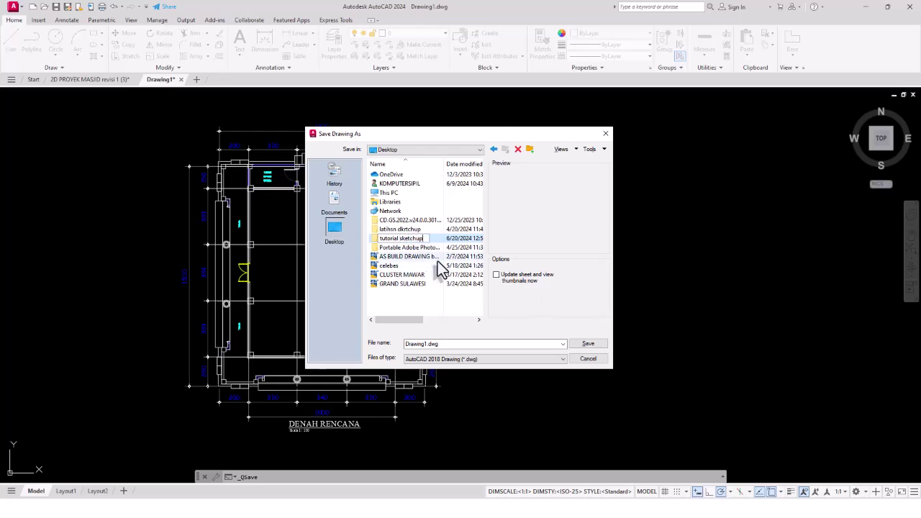
left_click(435, 240)
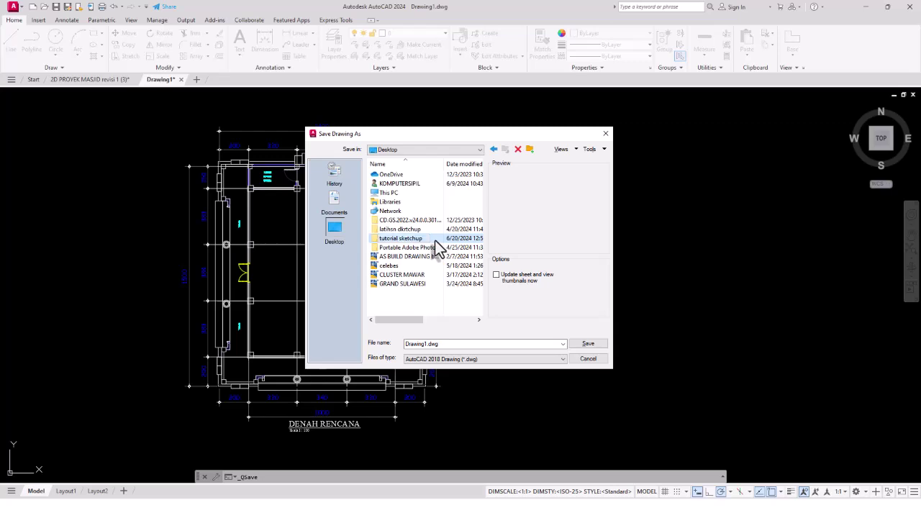
double_click(438, 239)
type("denah for sketchup")
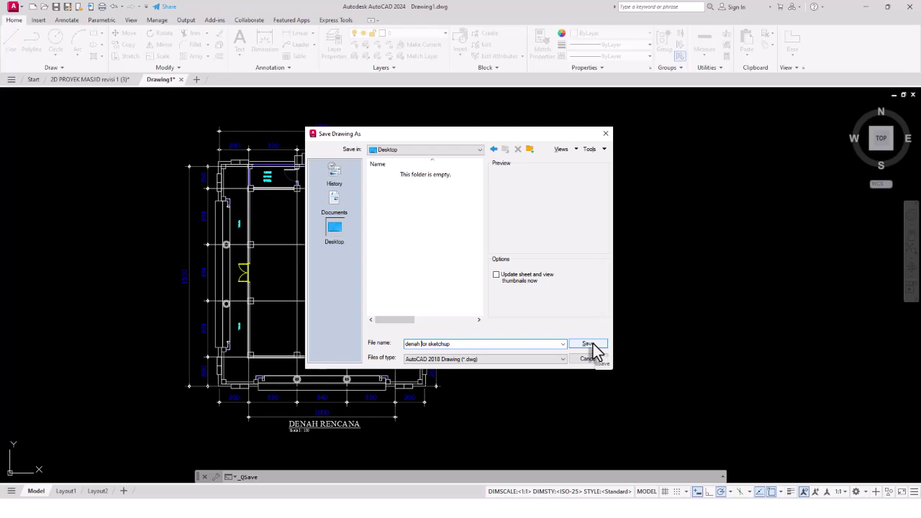
- Save the drawing as denah for sketchup.dwg in AutoCAD 2010/LT2010 Drawing format
left_click(556, 359)
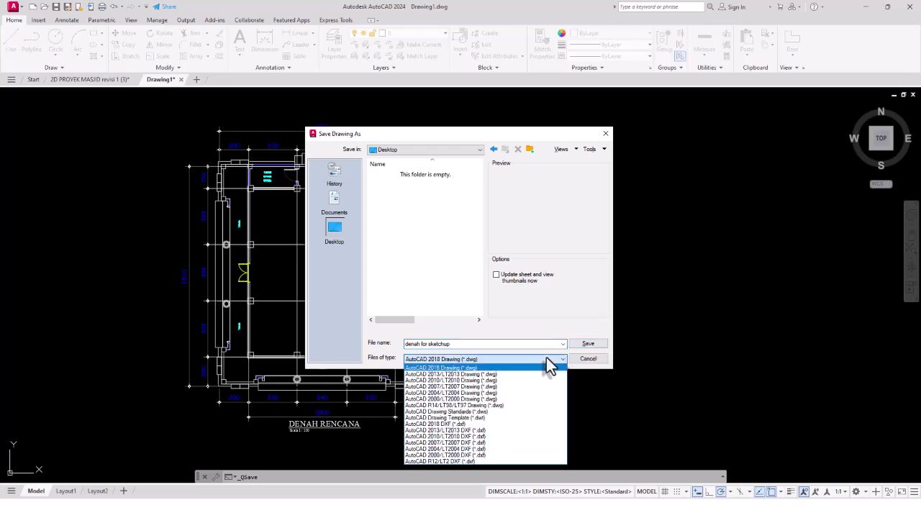
left_click(456, 380)
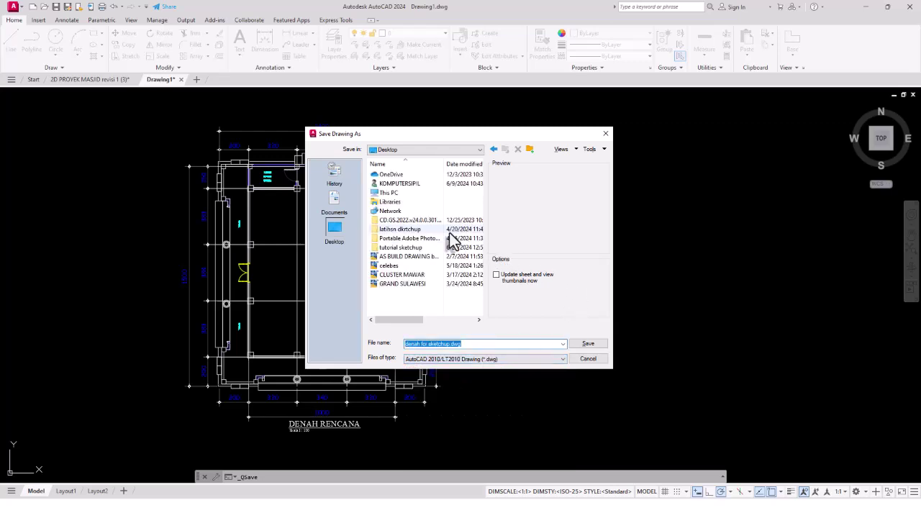
left_click(413, 230)
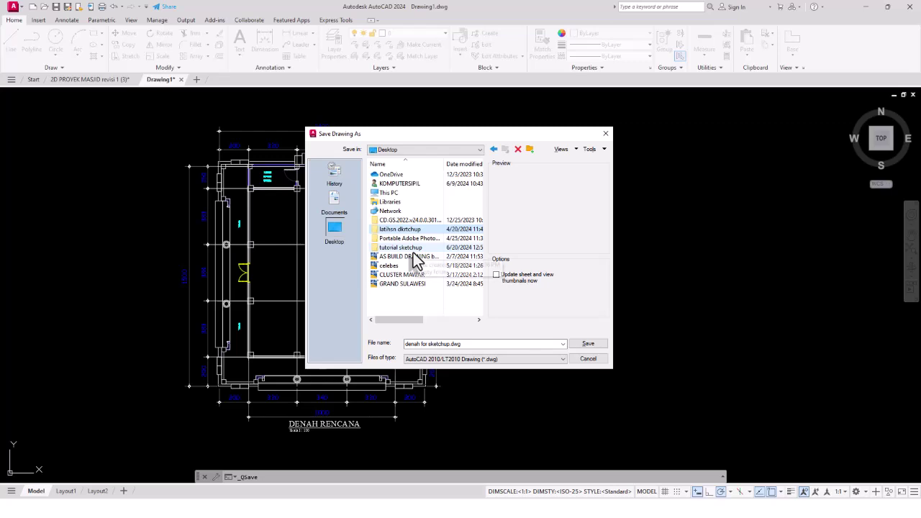
double_click(411, 248)
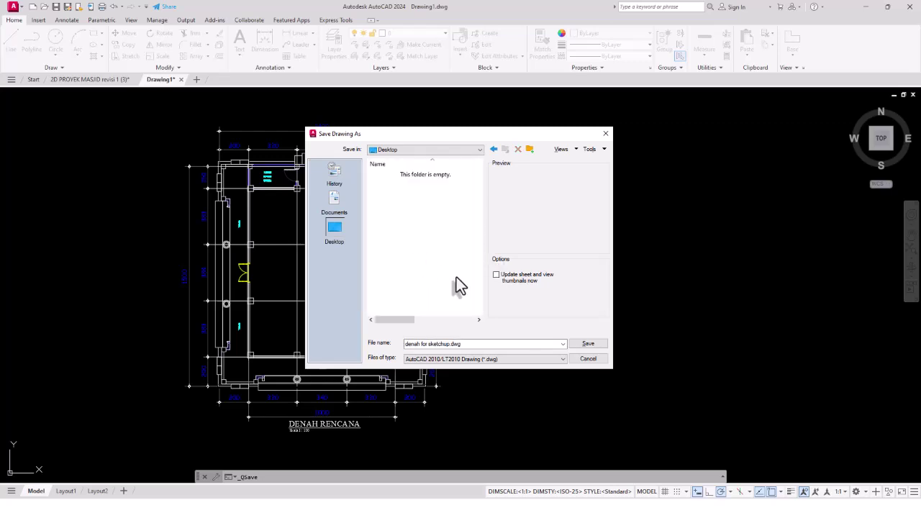
left_click(589, 344)
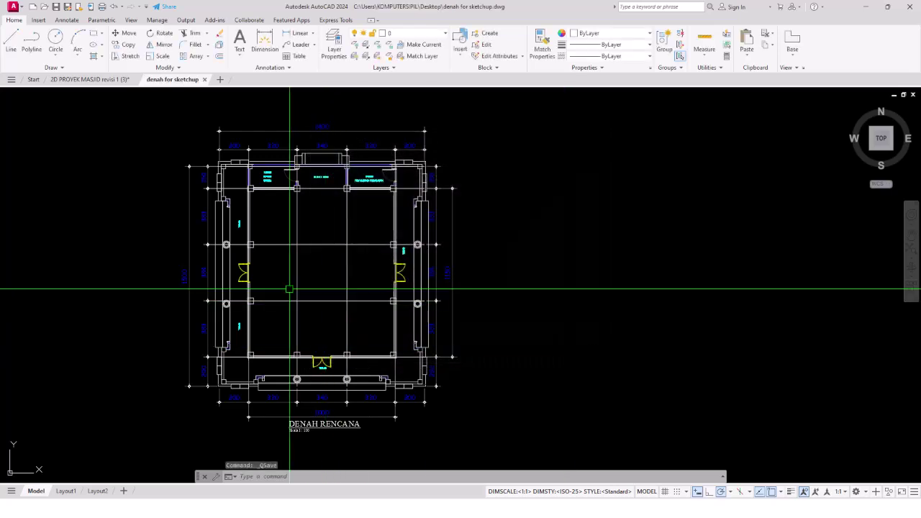
- Zoom to the plan's top edge and select the 200 dimension to inspect it
scroll(247, 288, "up", 5)
mouse_move(247, 130)
middle_mouse_down()
mouse_move(297, 246)
mouse_move(290, 264)
middle_mouse_up()
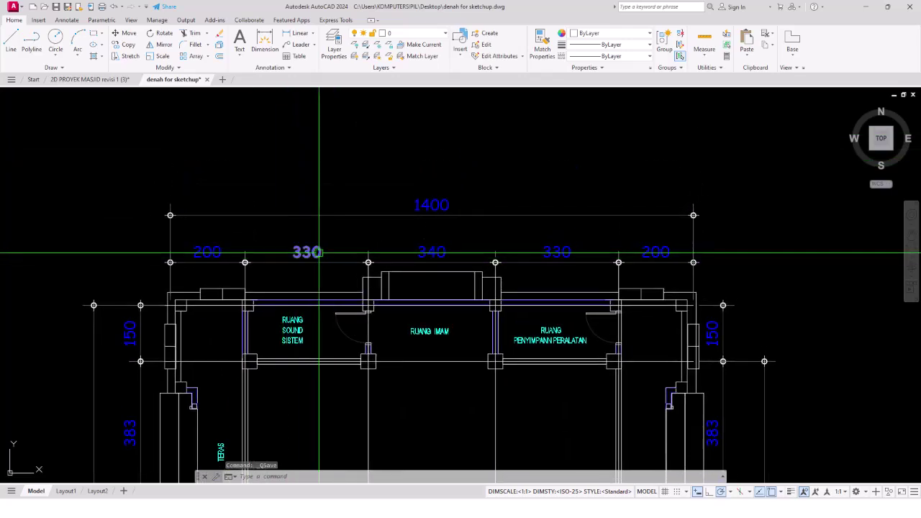
left_click(296, 251)
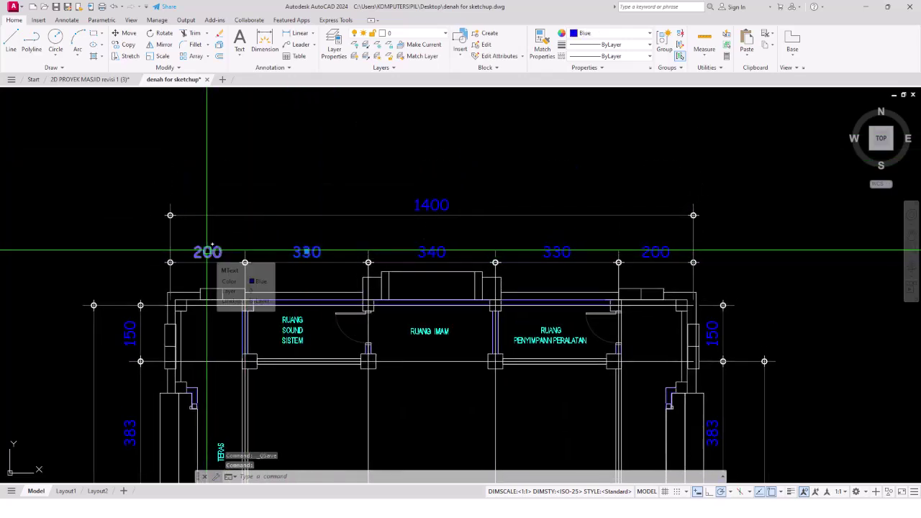
- Zoom back out and close the denah for sketchup drawing, answering the save prompt
scroll(396, 184, "down", 1)
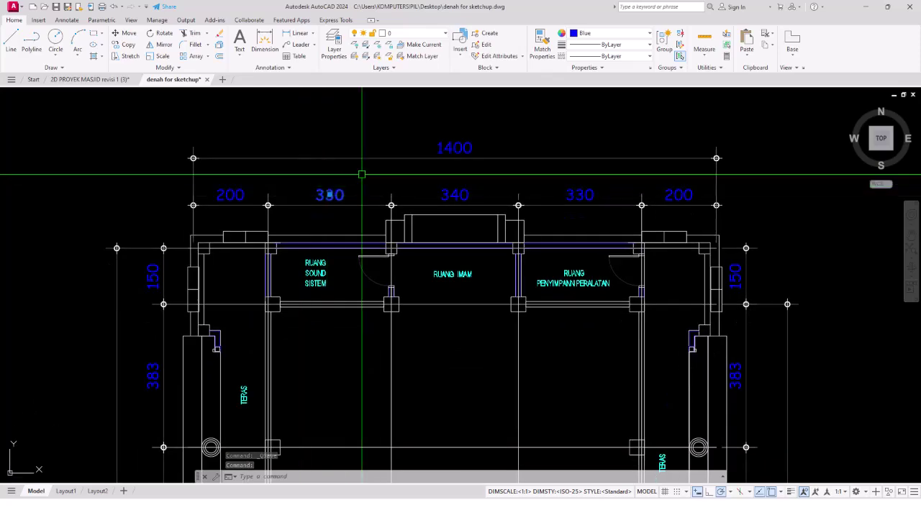
scroll(405, 204, "down", 1)
scroll(404, 205, "up", 1)
scroll(360, 245, "up", 1)
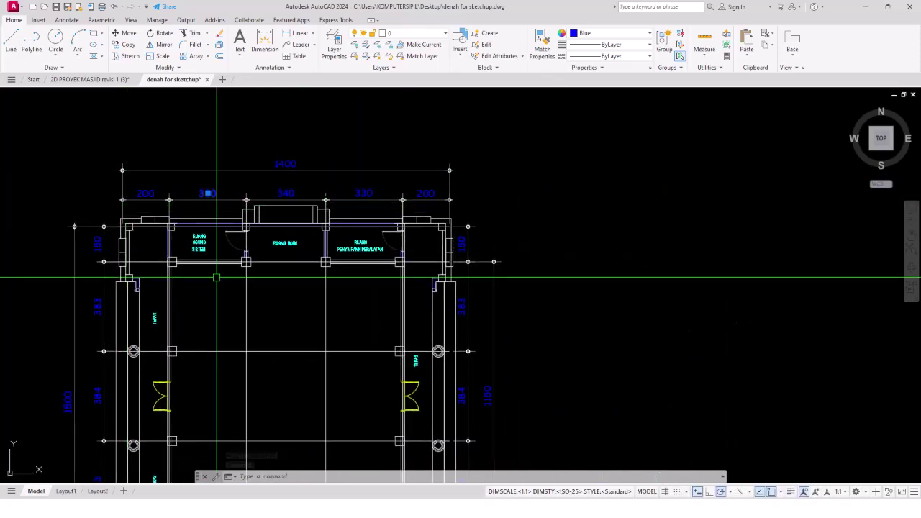
scroll(316, 281, "down", 2)
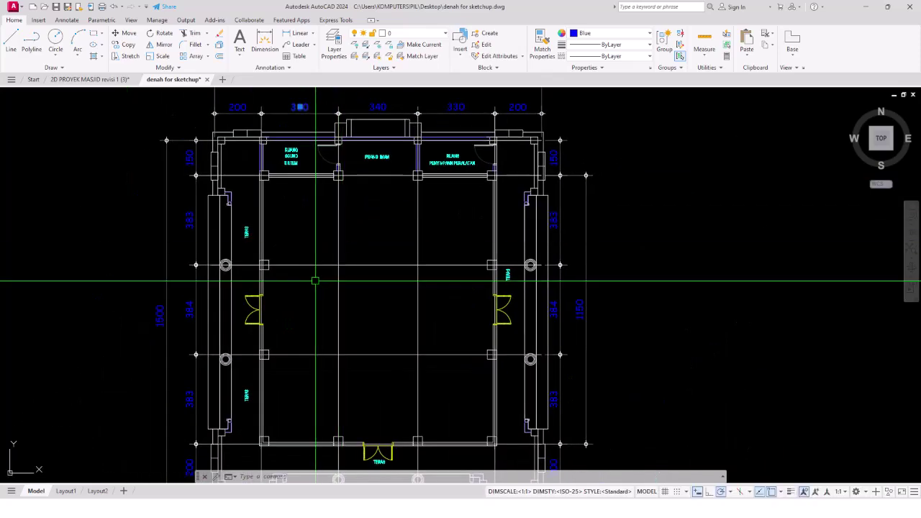
left_click(208, 81)
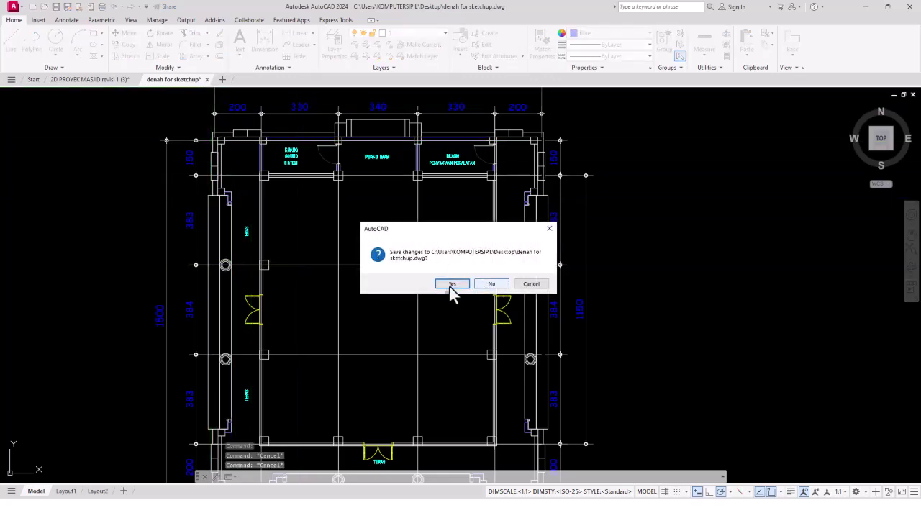
left_click(484, 285)
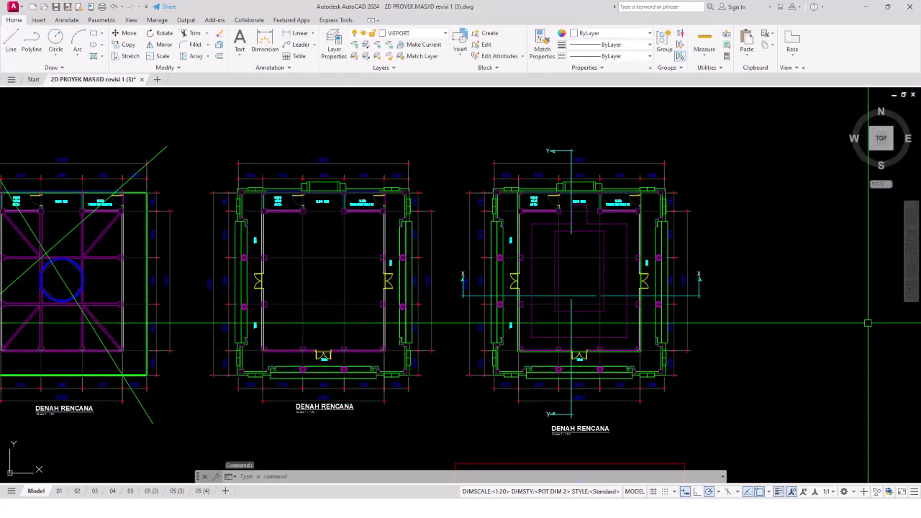
- Launch SketchUp from the taskbar, move its Welcome window, and expand the template list
key("super")
key("super")
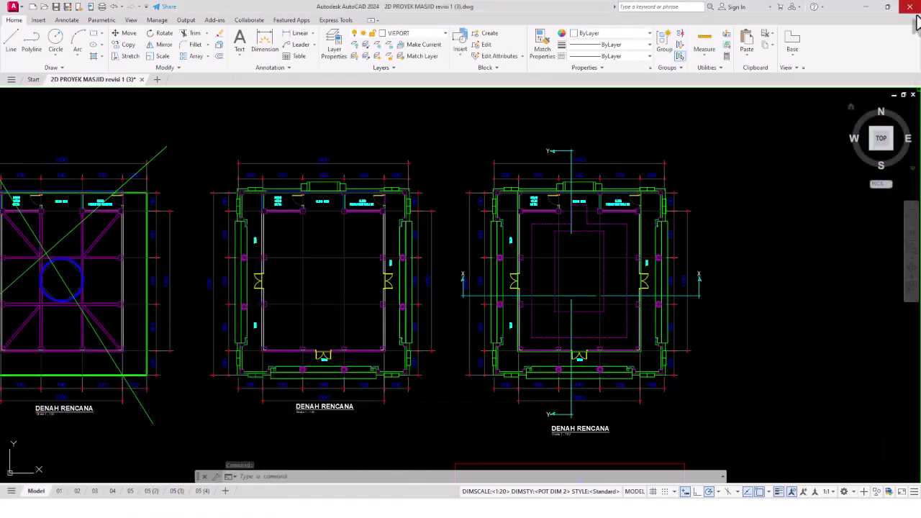
key("super")
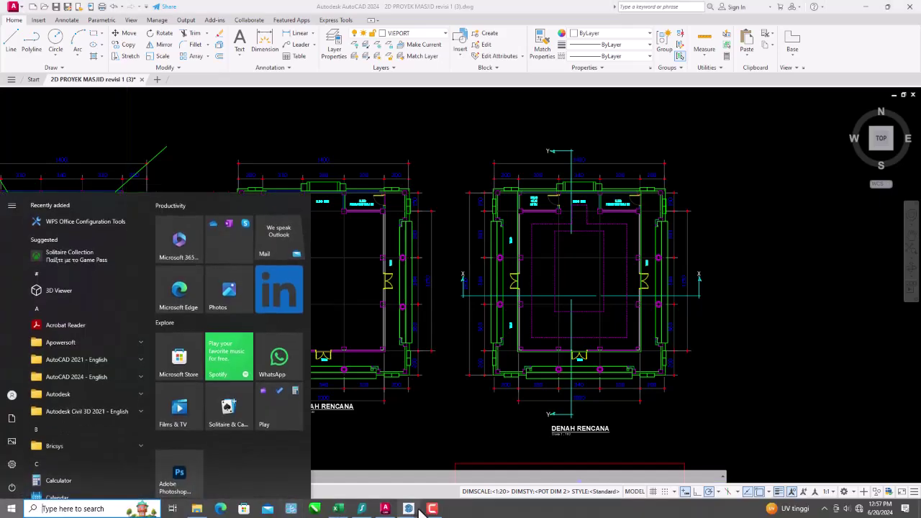
left_click(398, 512)
left_click_drag(391, 98, 446, 194)
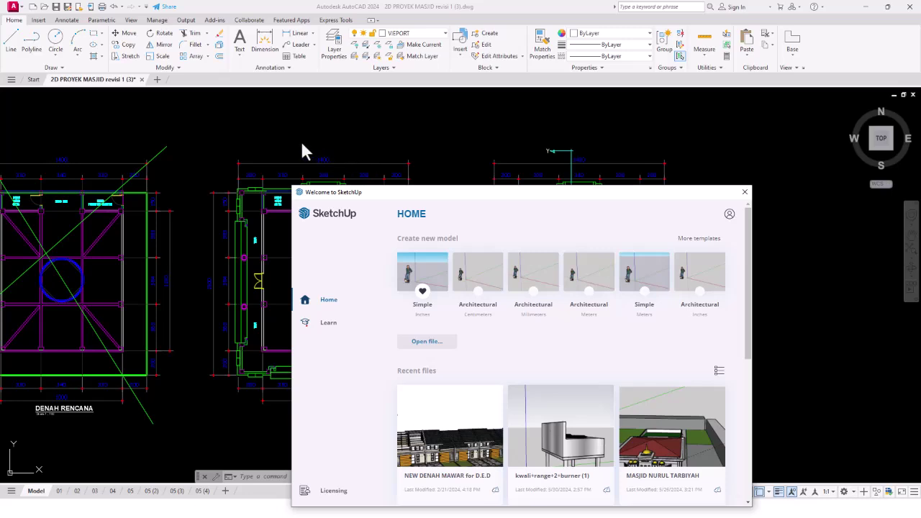
left_click_drag(547, 194, 410, 125)
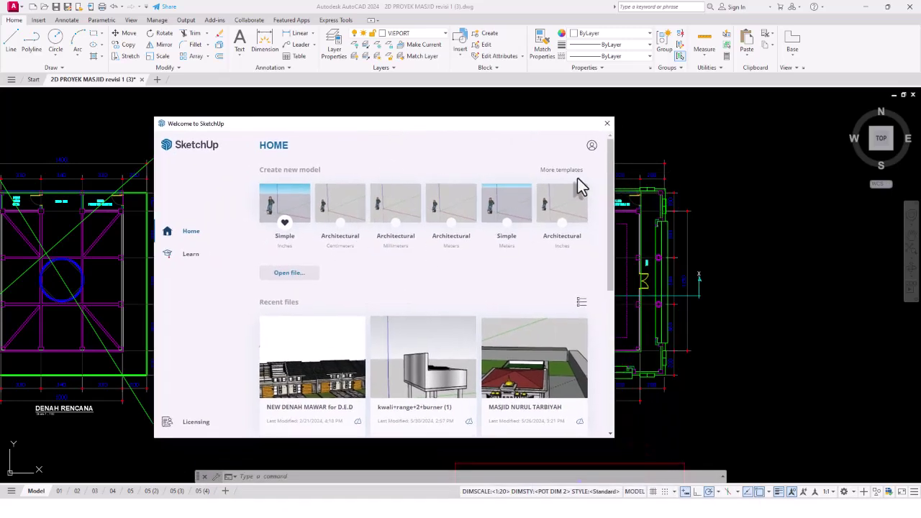
left_click(558, 173)
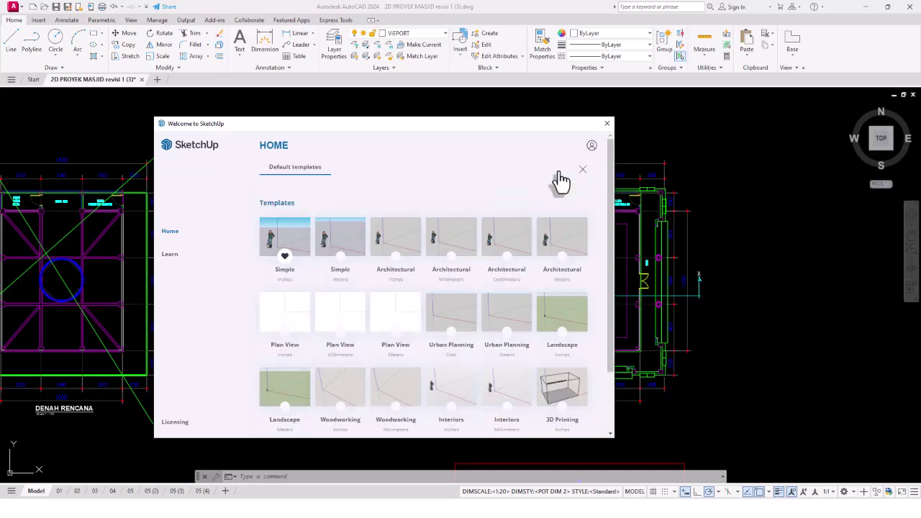
- Open a new Untitled model from the Architectural Centimeters template
left_click(502, 252)
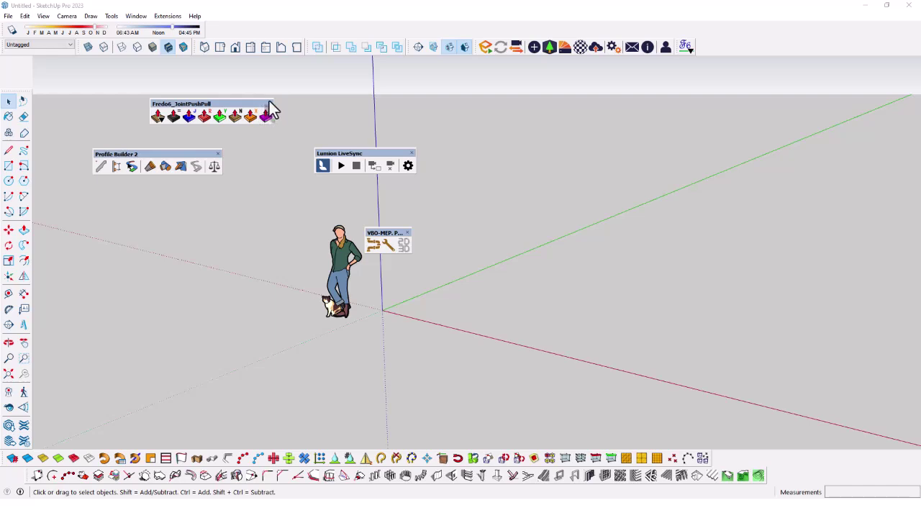
- Close the JointPushPull panel and dock the Lumion LiveSync, Profile Builder 2 and VBO toolbars at the top
left_click(270, 103)
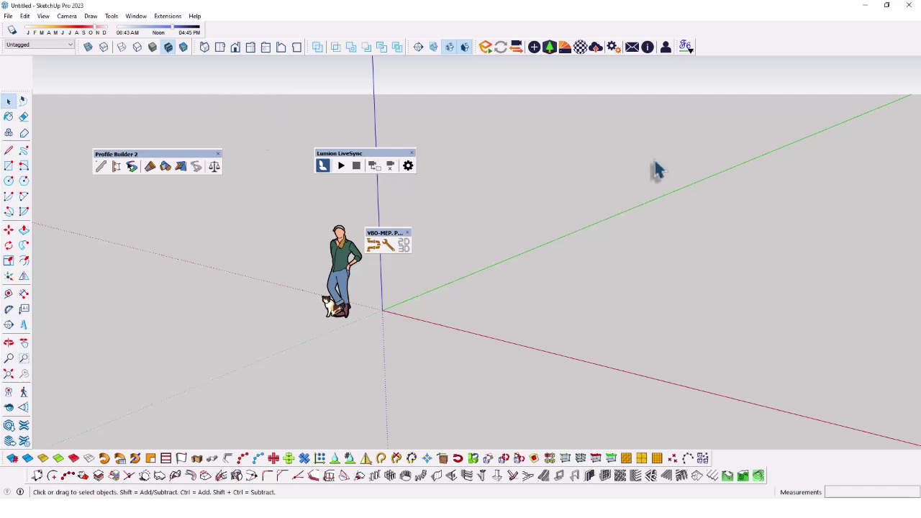
left_click_drag(388, 153, 775, 40)
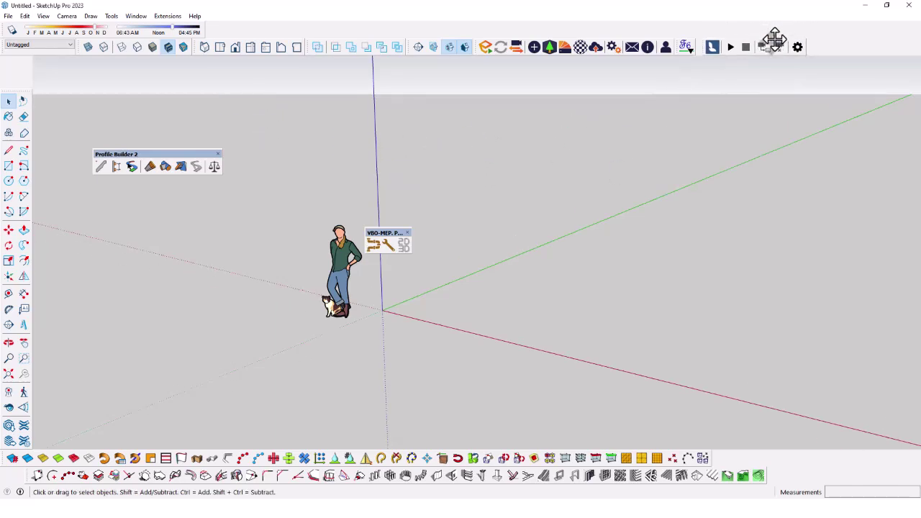
left_click_drag(173, 155, 300, 16)
left_click_drag(389, 236, 387, 16)
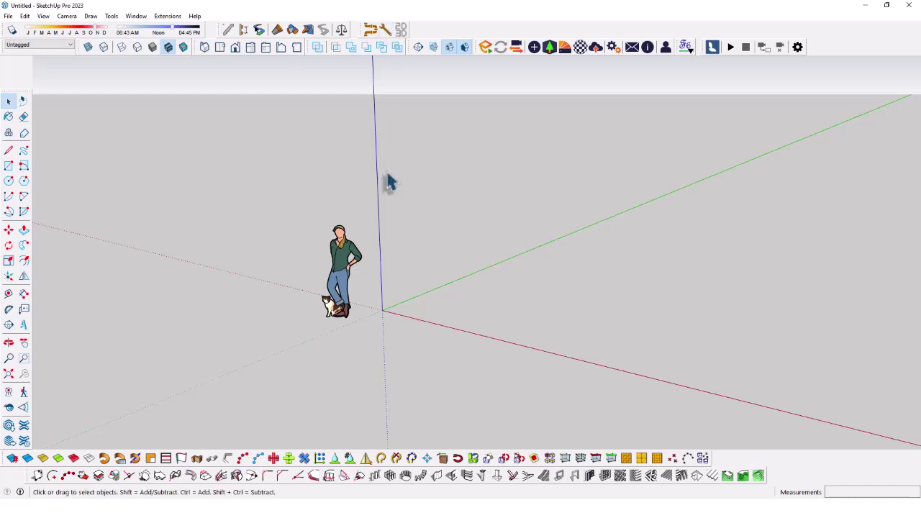
- Orbit and zoom around the empty scene with the default scale figure
middle_click_drag(388, 183, 221, 393)
scroll(388, 324, "up", 2)
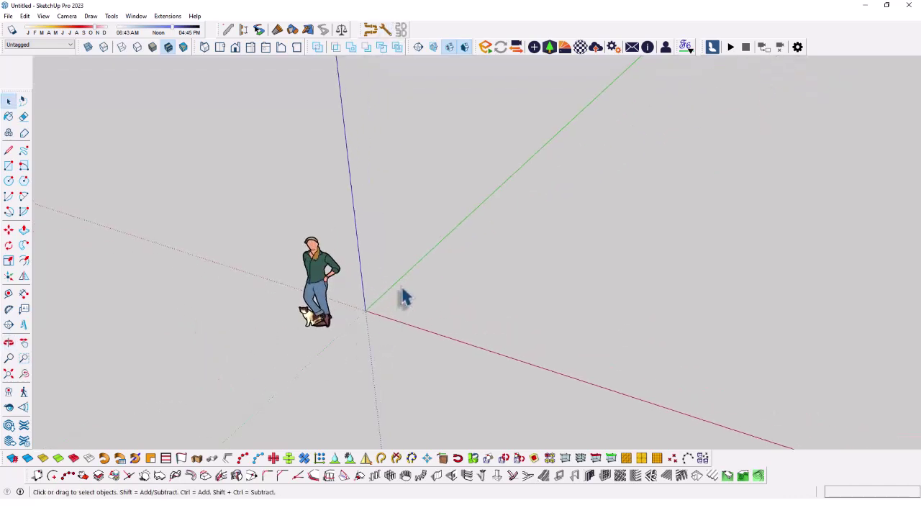
scroll(405, 299, "up", 2)
scroll(411, 310, "up", 2)
mouse_move(409, 325)
middle_mouse_down()
mouse_move(212, 236)
mouse_move(365, 349)
mouse_move(469, 354)
mouse_move(514, 399)
mouse_move(524, 396)
middle_mouse_up()
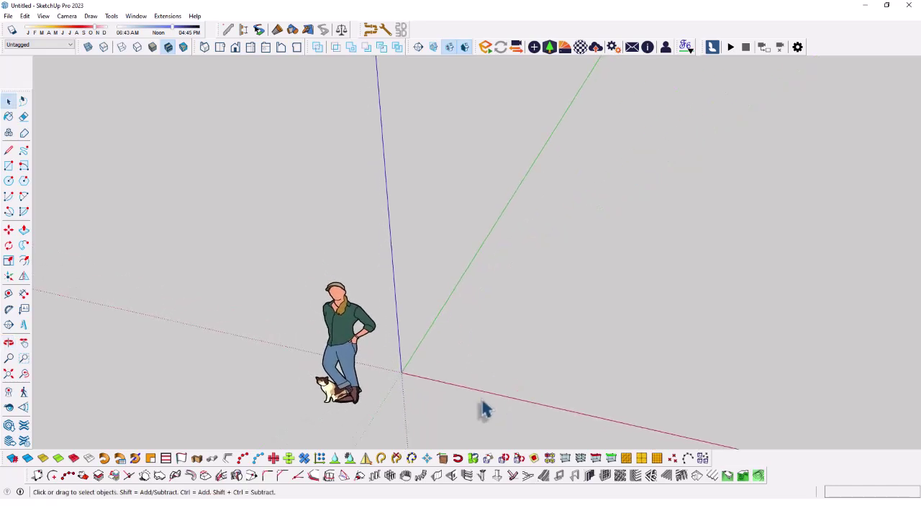
scroll(319, 370, "down", 2)
scroll(319, 370, "down", 1)
scroll(355, 389, "up", 3)
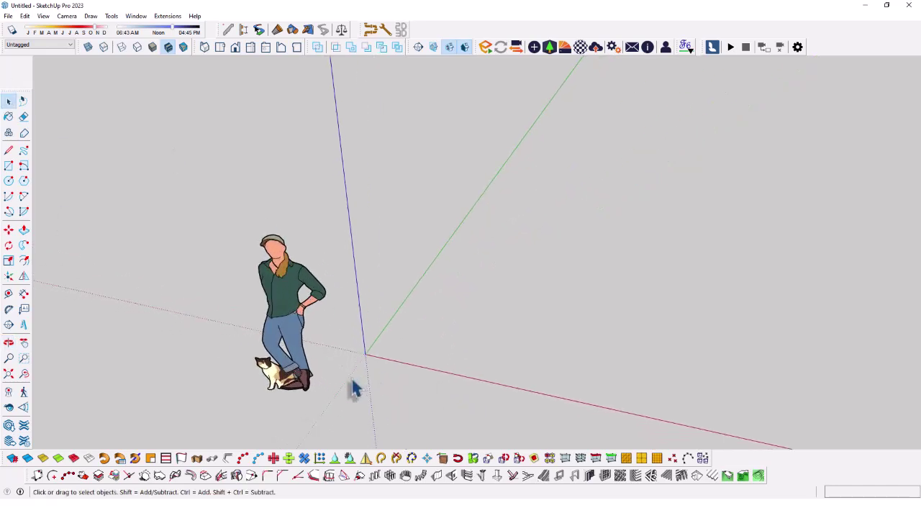
scroll(382, 300, "up", 2)
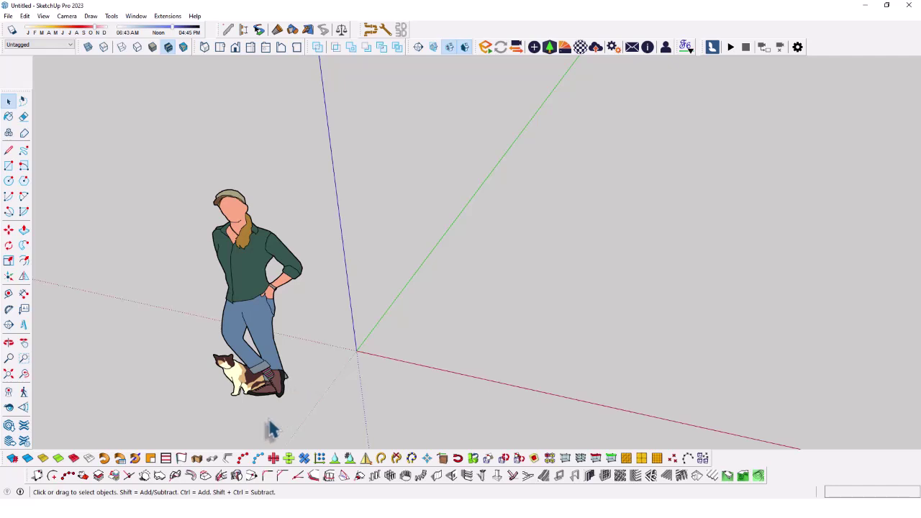
- Start a file import, browse to Desktop > tutorial sketchup, and list only AutoCAD drawings
left_click(8, 17)
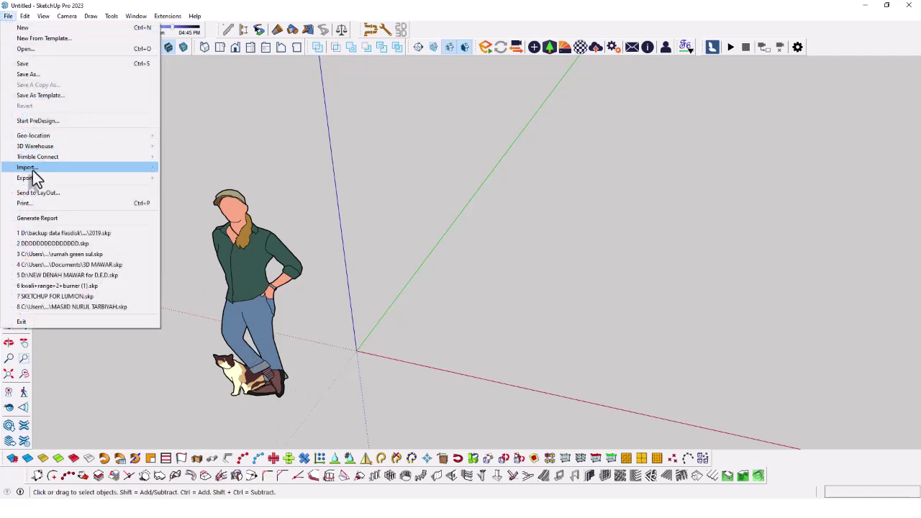
left_click(27, 168)
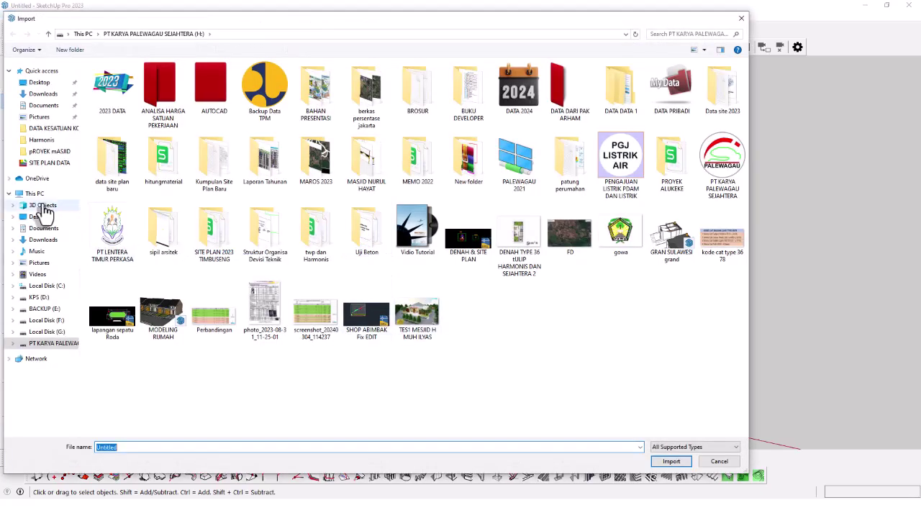
left_click(41, 219)
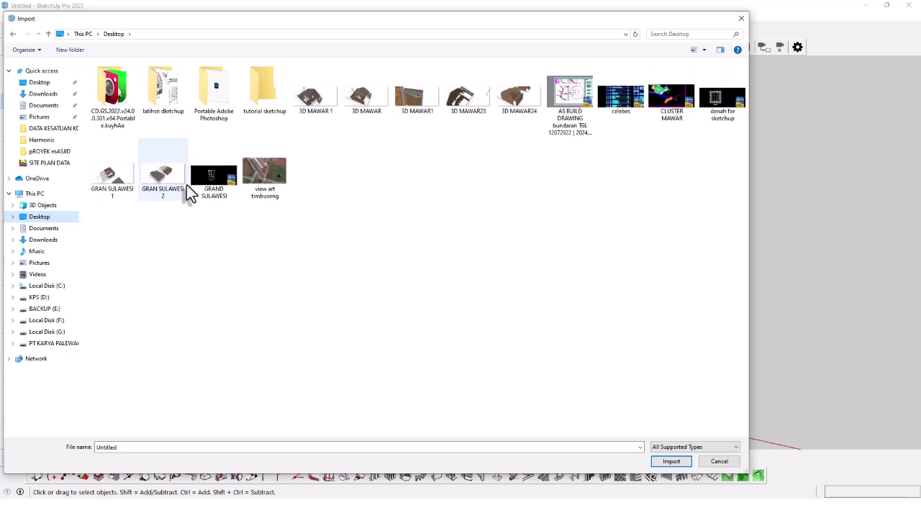
double_click(262, 99)
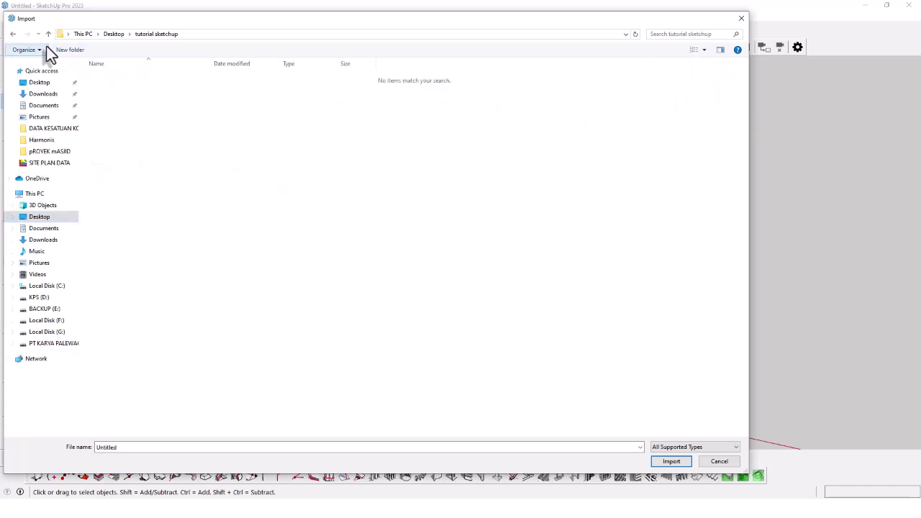
left_click(667, 459)
left_click(718, 450)
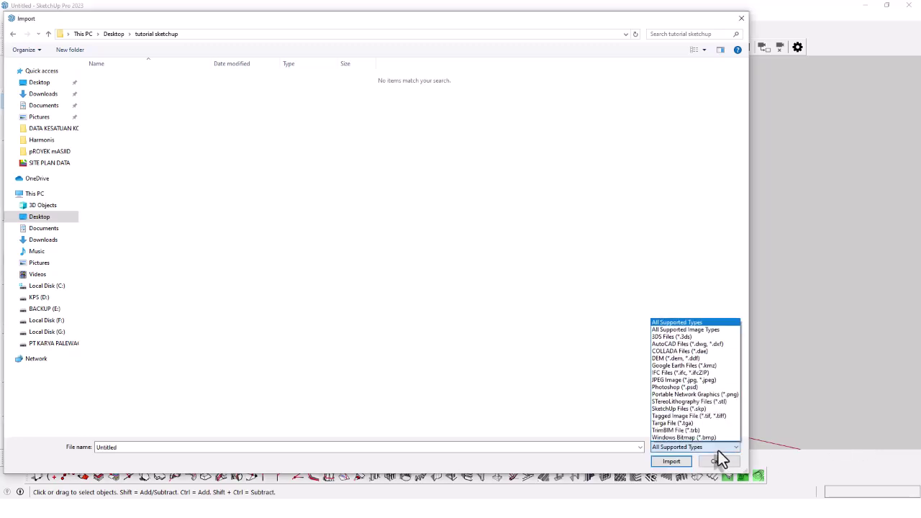
left_click(659, 344)
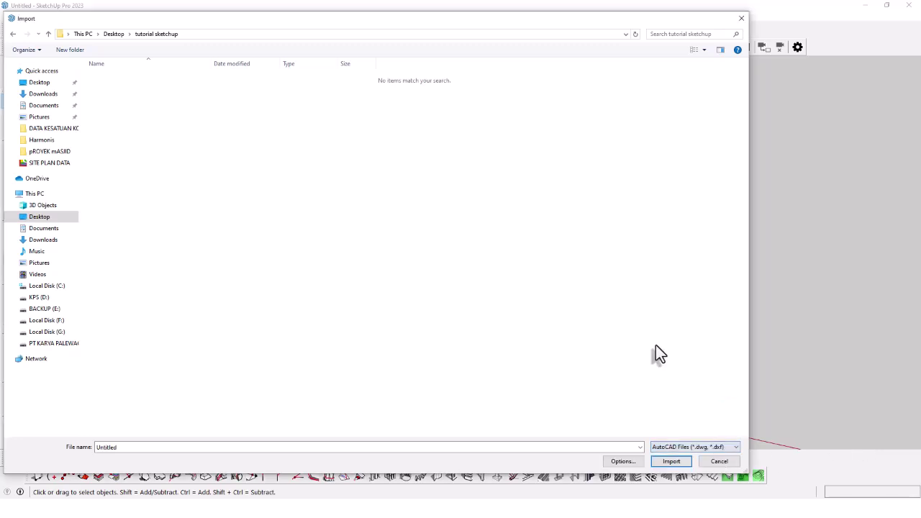
- Move denah for sketchup into the tutorial sketchup folder and select that DWG file
left_click(113, 33)
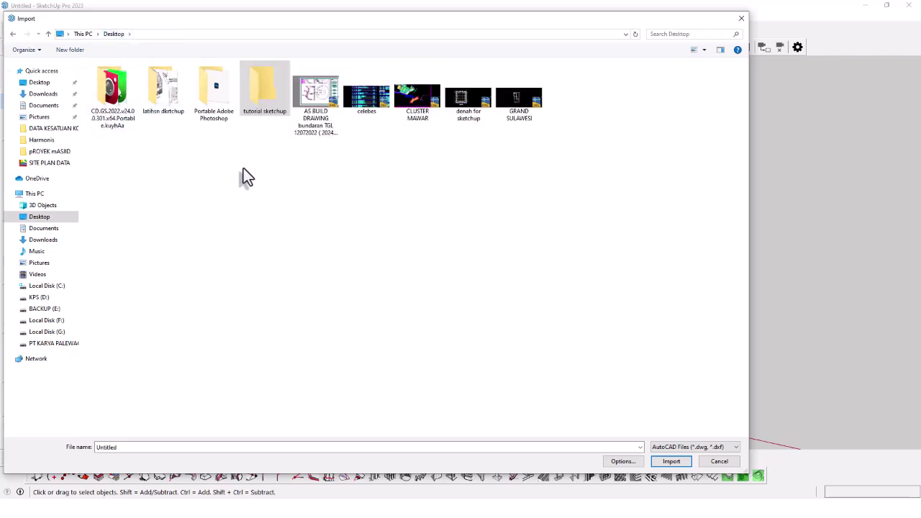
left_click(457, 106)
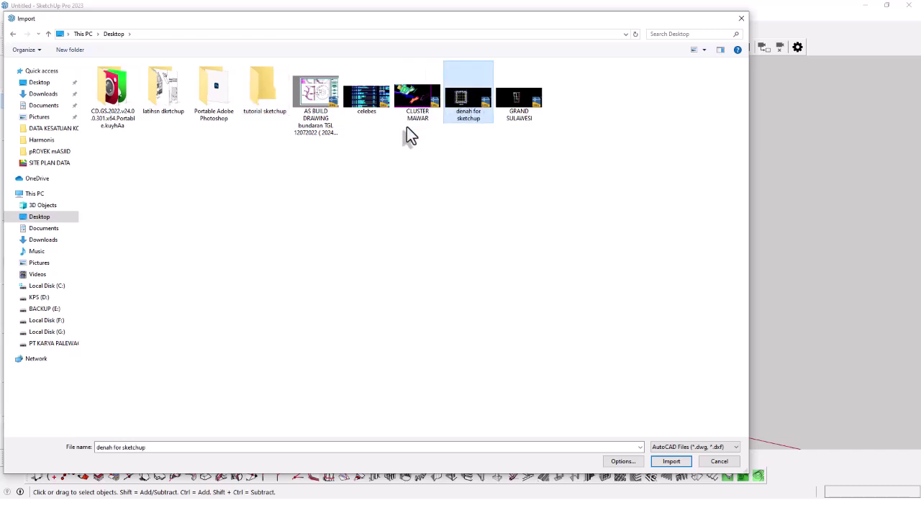
left_click_drag(475, 103, 259, 93)
double_click(259, 93)
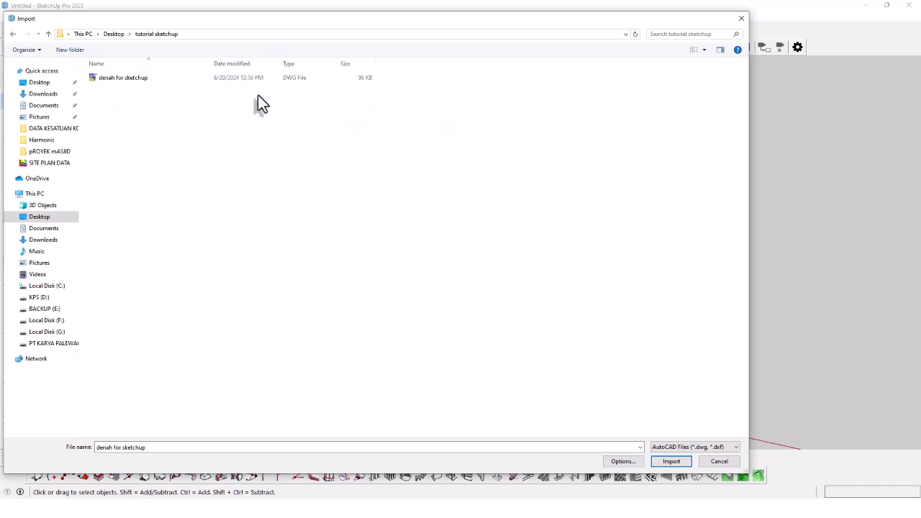
left_click(166, 80)
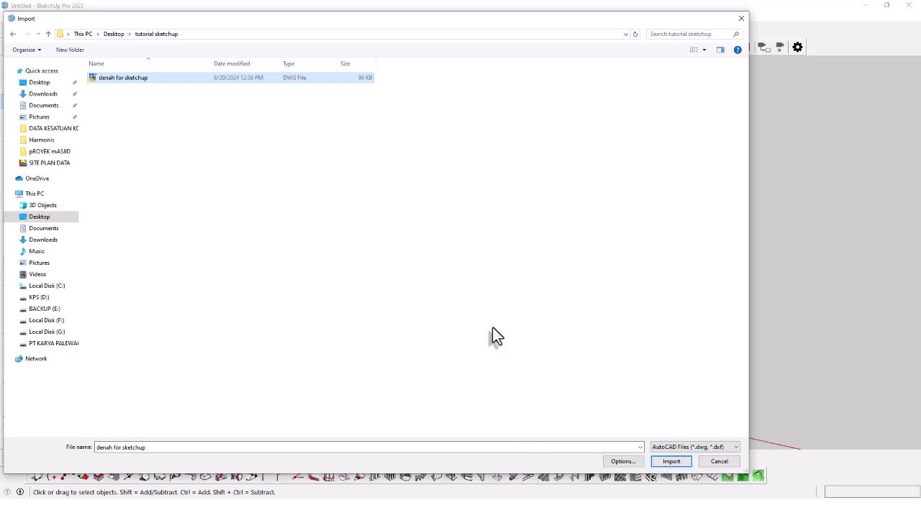
- Enable all geometry options and Preserve drawing origin, with units set to Centimeters
left_click(620, 460)
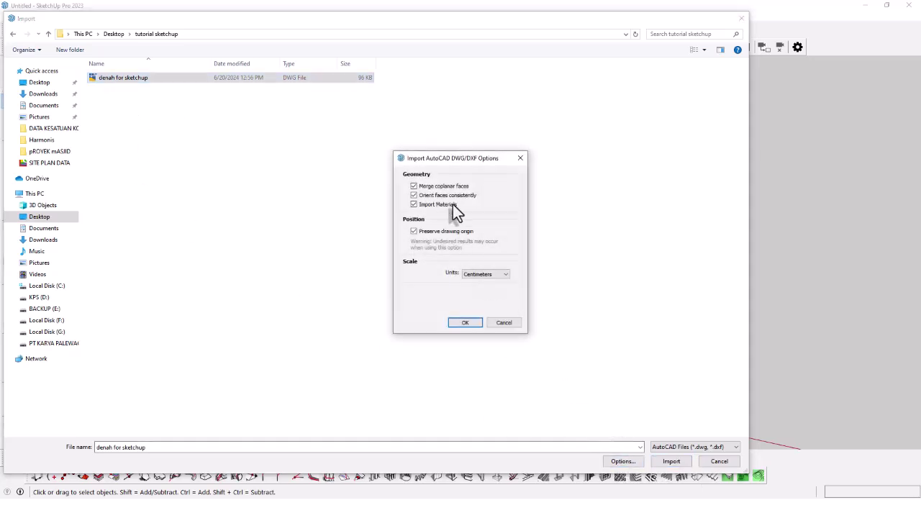
left_click_drag(450, 158, 326, 118)
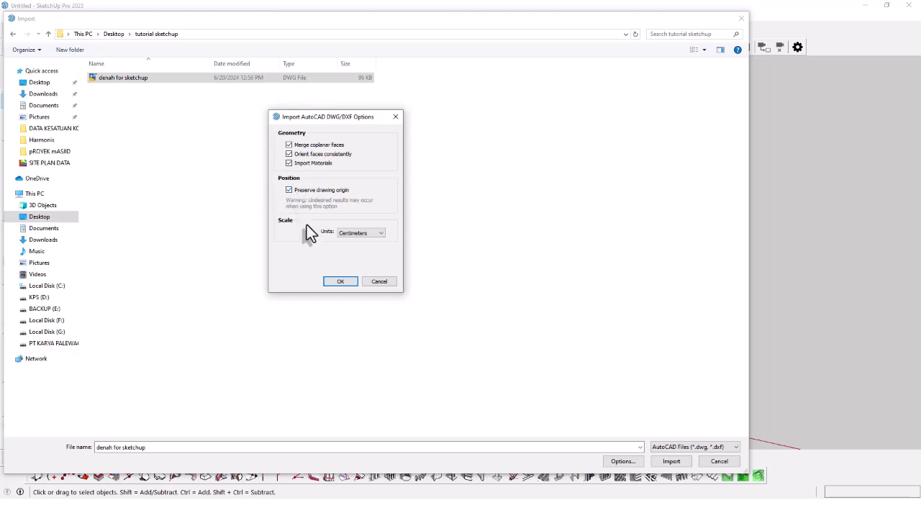
left_click(846, 421)
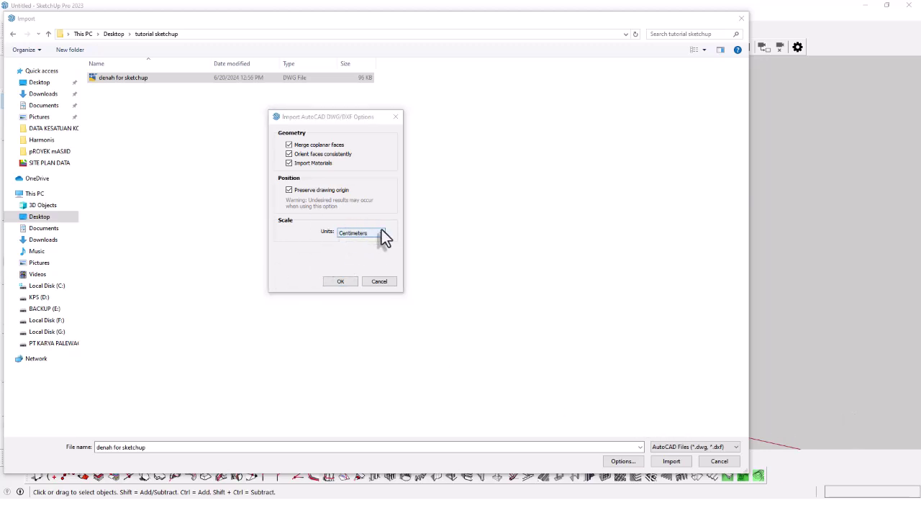
left_click(345, 285)
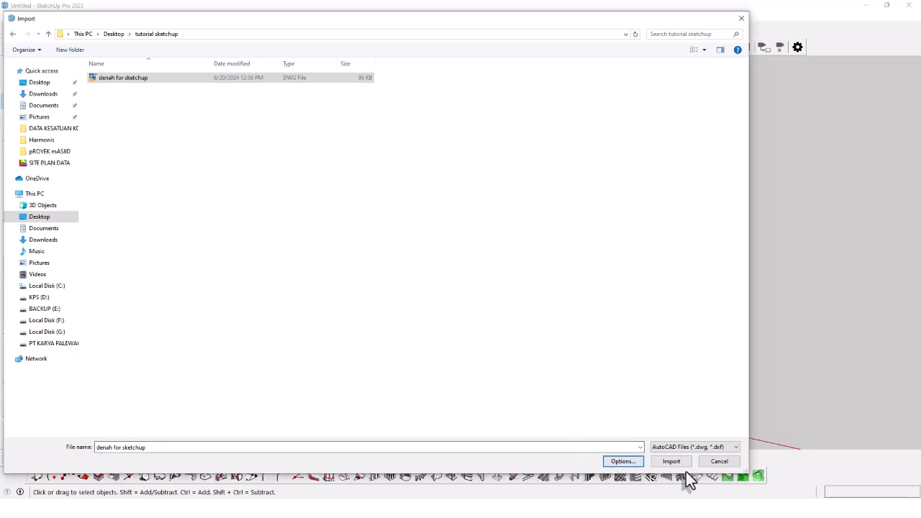
- Import denah for sketchup.dwg, dismiss the results report, and select the imported plan
left_click(670, 462)
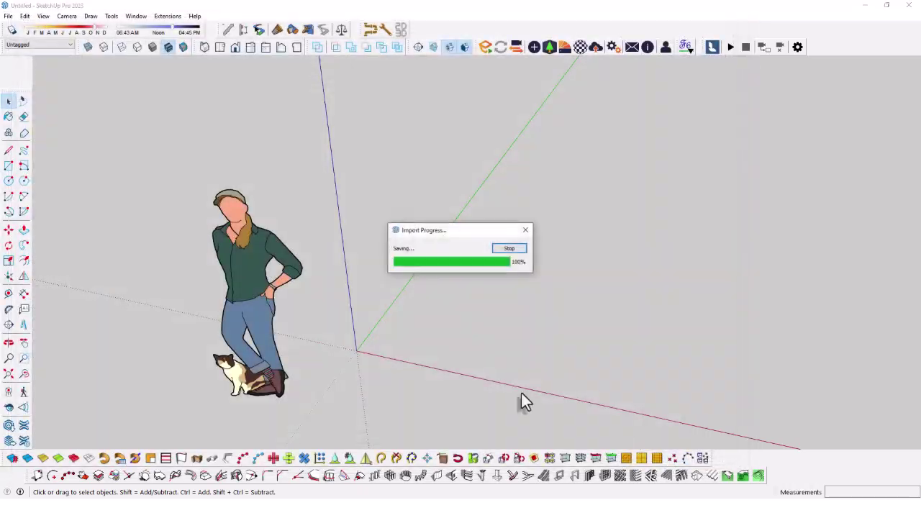
left_click(510, 326)
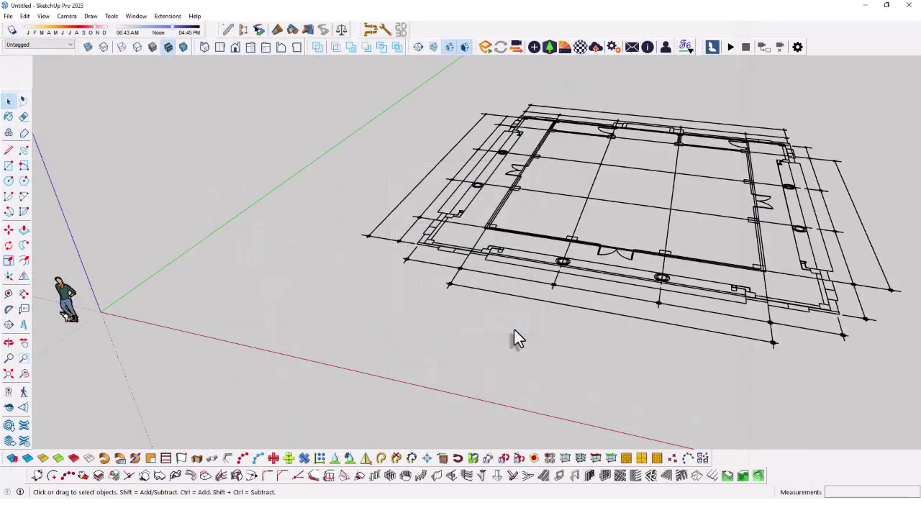
mouse_move(514, 329)
middle_mouse_down()
mouse_move(500, 347)
mouse_move(514, 453)
mouse_move(551, 365)
middle_mouse_up()
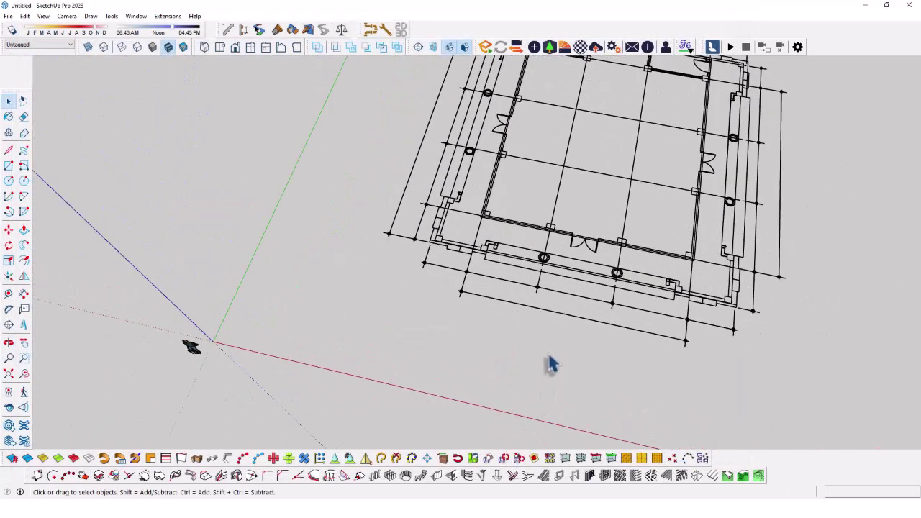
left_click(417, 189)
mouse_move(418, 190)
middle_mouse_down()
mouse_move(421, 307)
mouse_move(422, 281)
middle_mouse_up()
scroll(431, 246, "up", 2)
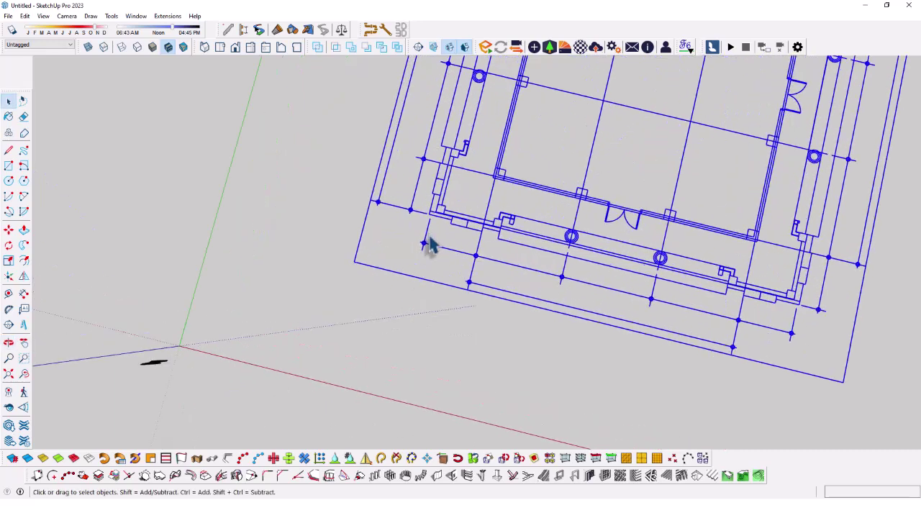
- Move the floor plan so its lower-left corner lands on the axes origin
left_click(7, 230)
left_click(353, 261)
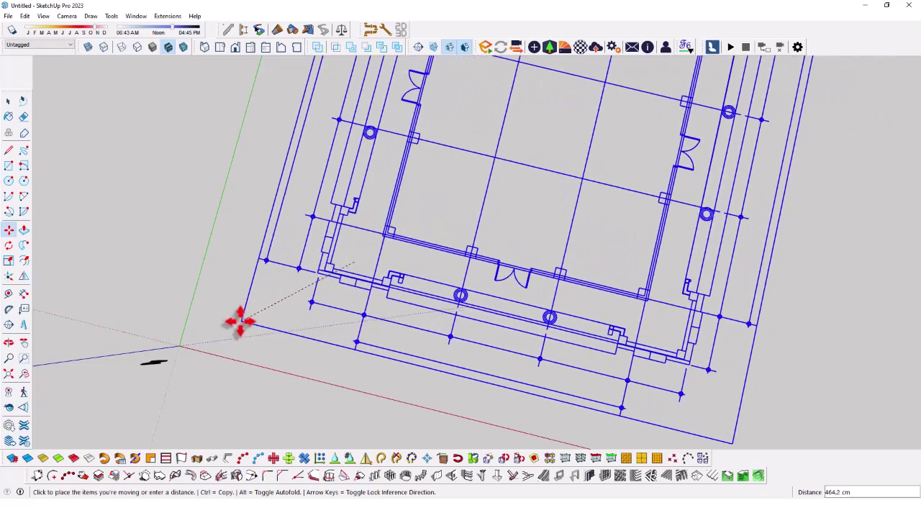
left_click(181, 346)
left_click(13, 102)
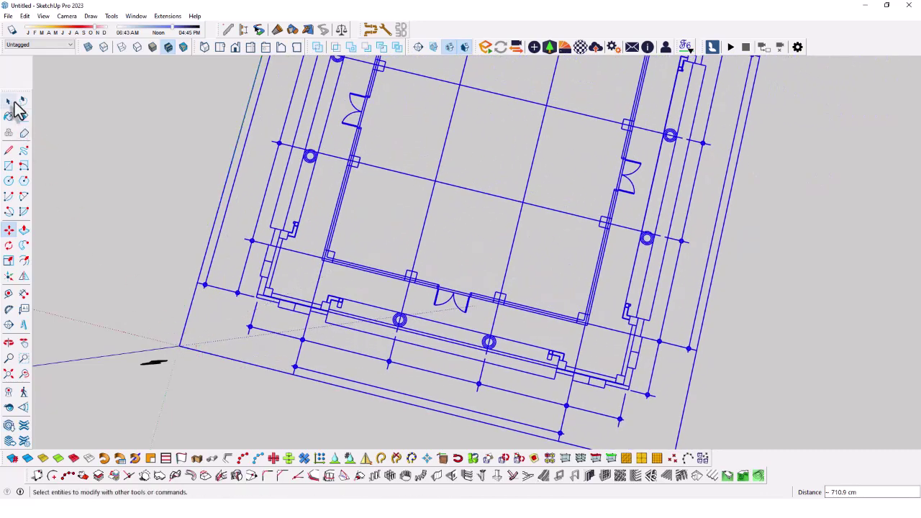
- Deselect the plan and orbit to a near top-down view of it
scroll(107, 237, "down", 3)
left_click(123, 309)
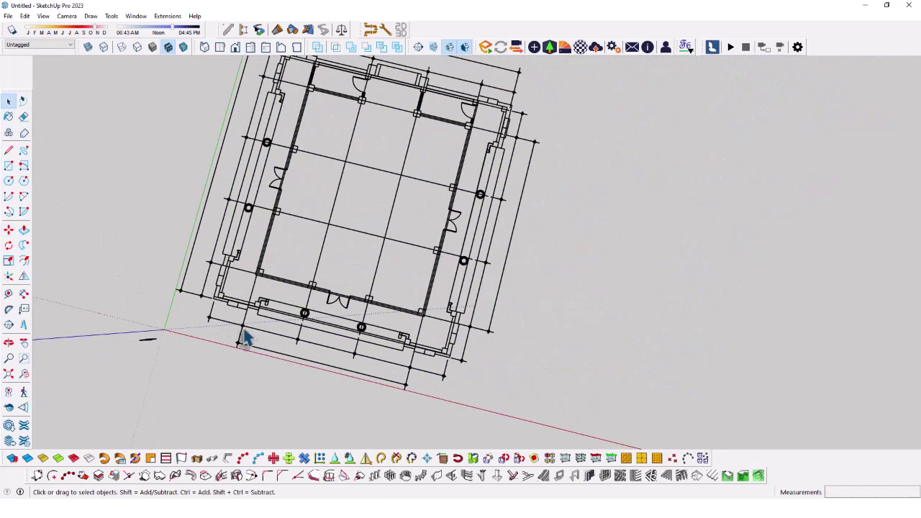
mouse_move(243, 339)
middle_mouse_down()
mouse_move(417, 273)
mouse_move(368, 239)
middle_mouse_up()
scroll(322, 294, "up", 2)
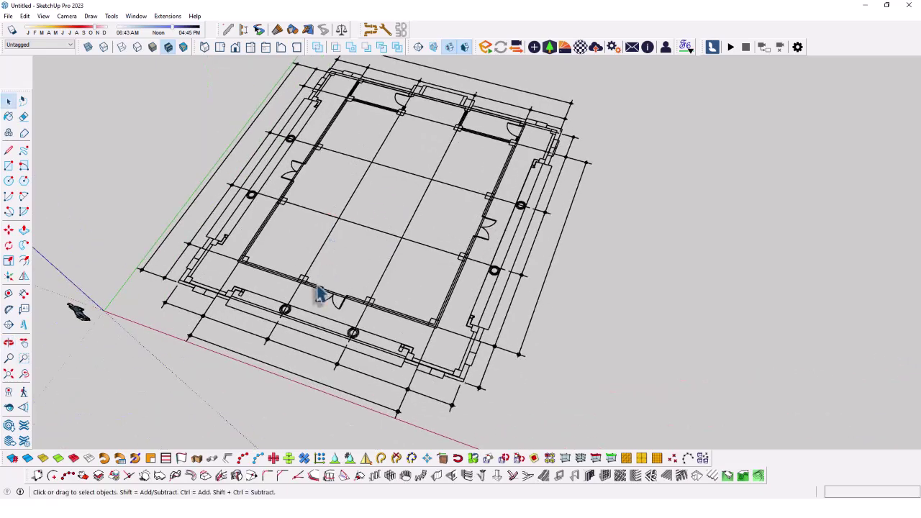
scroll(171, 330, "up", 3)
scroll(264, 313, "up", 2)
- Box-select the plan and zoom in on its lower-left corner at the origin
left_click_drag(264, 313, 197, 325)
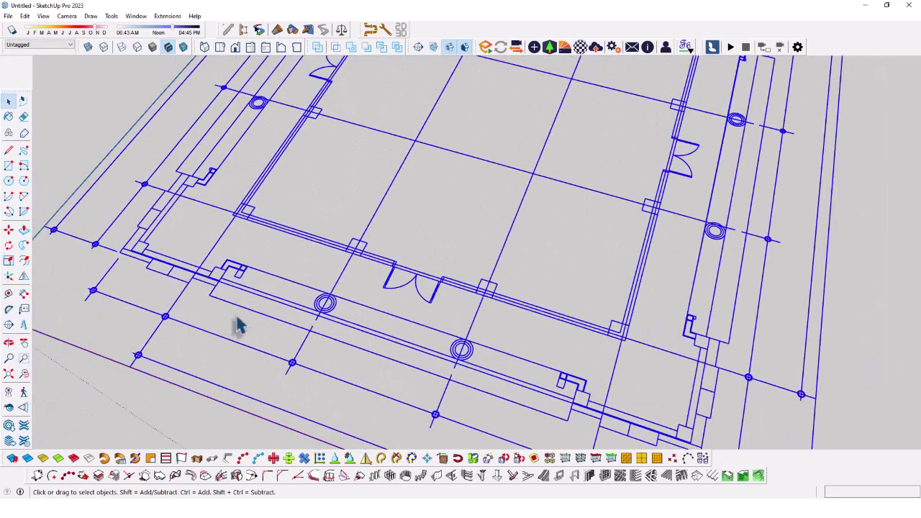
mouse_move(237, 325)
middle_mouse_down()
mouse_move(353, 261)
mouse_move(512, 249)
middle_mouse_up()
middle_click_drag(426, 257, 411, 281)
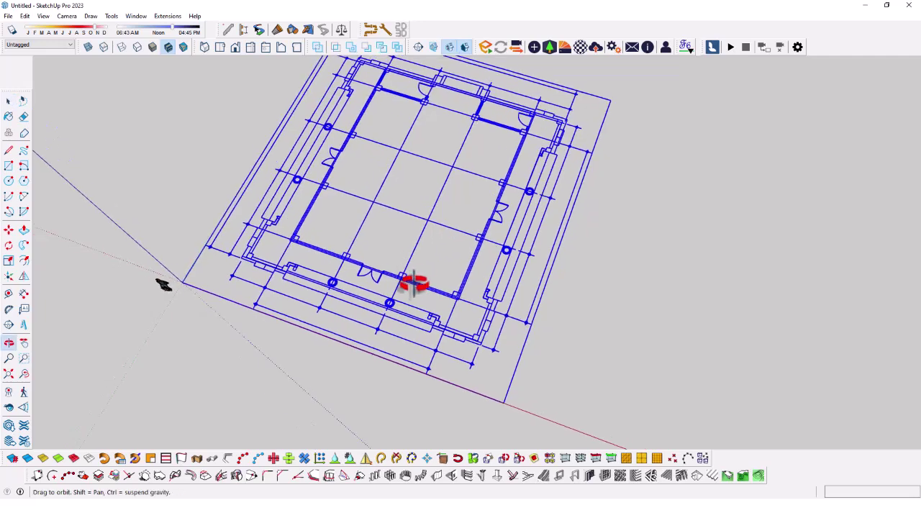
scroll(411, 325, "up", 2)
scroll(341, 341, "up", 2)
left_click(242, 350)
scroll(241, 324, "up", 2)
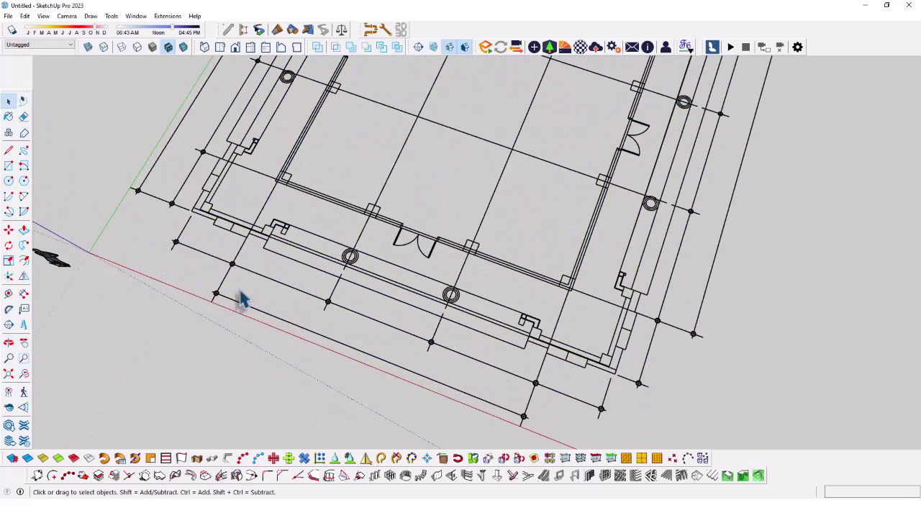
scroll(209, 293, "up", 1)
scroll(212, 323, "down", 1)
scroll(173, 302, "up", 1)
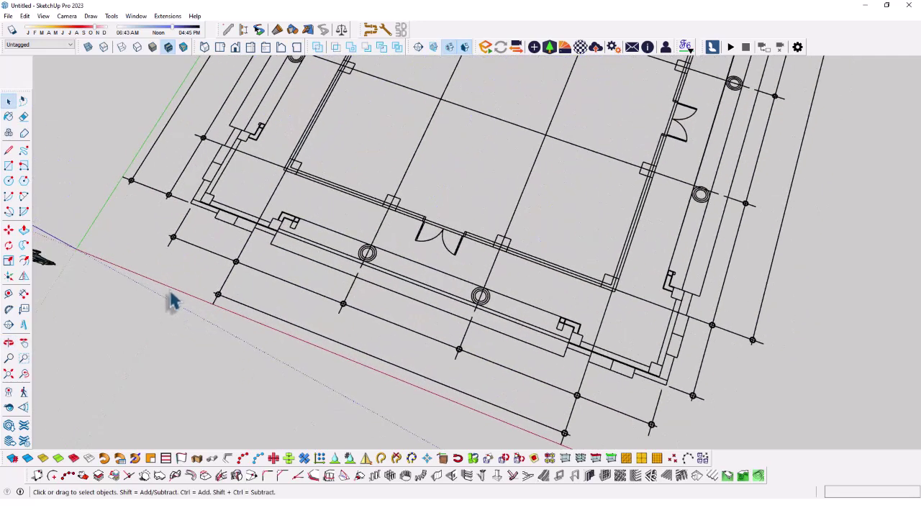
- Dimension the 340.0 cm span between two front grid points
left_click(24, 295)
scroll(252, 275, "up", 2)
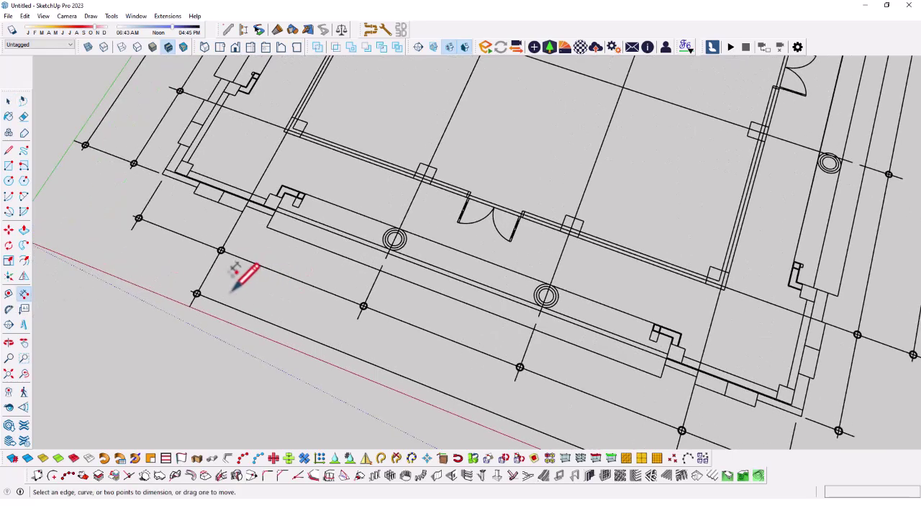
left_click(363, 306)
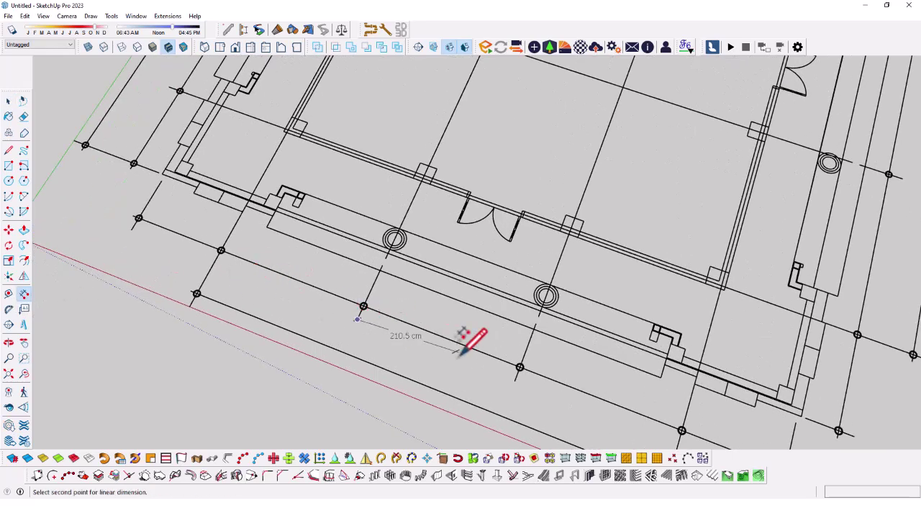
left_click(520, 368)
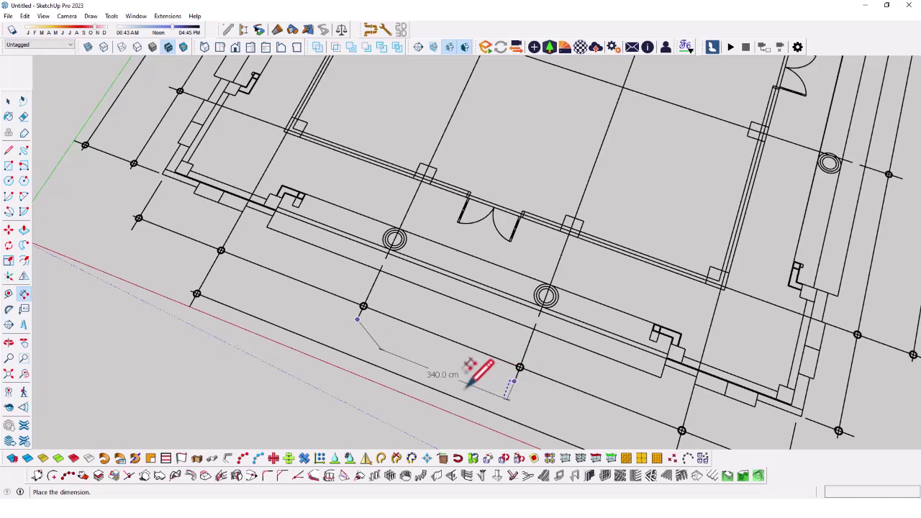
left_click(436, 312)
scroll(445, 324, "up", 2)
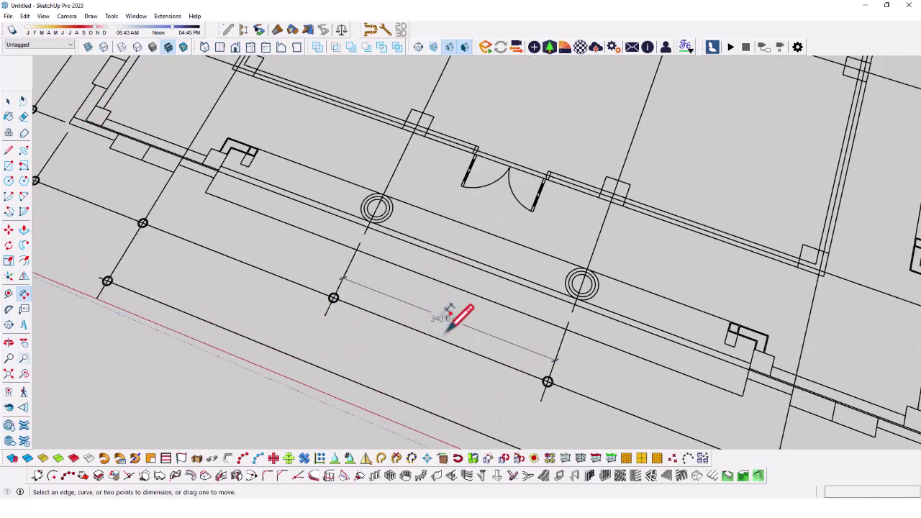
scroll(448, 324, "up", 2)
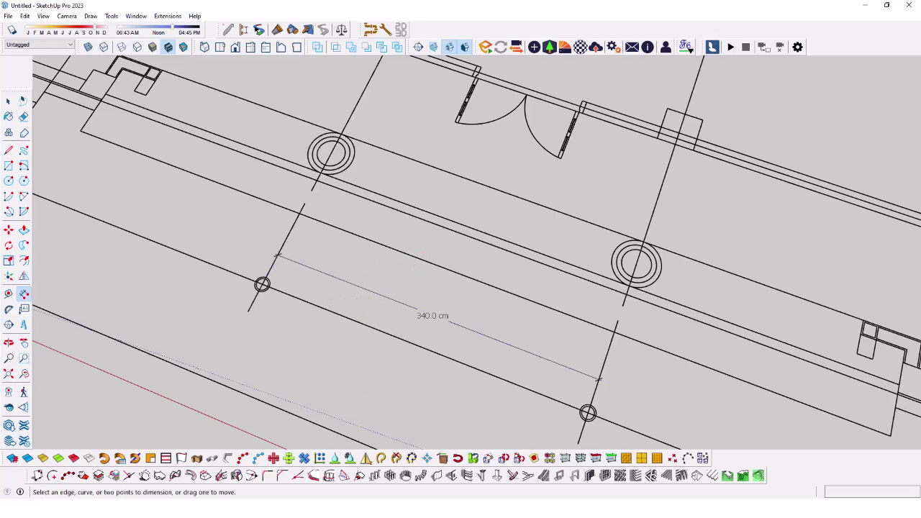
- Check the matching 340 dimension in the AutoCAD drawing, then return to SketchUp
key("super")
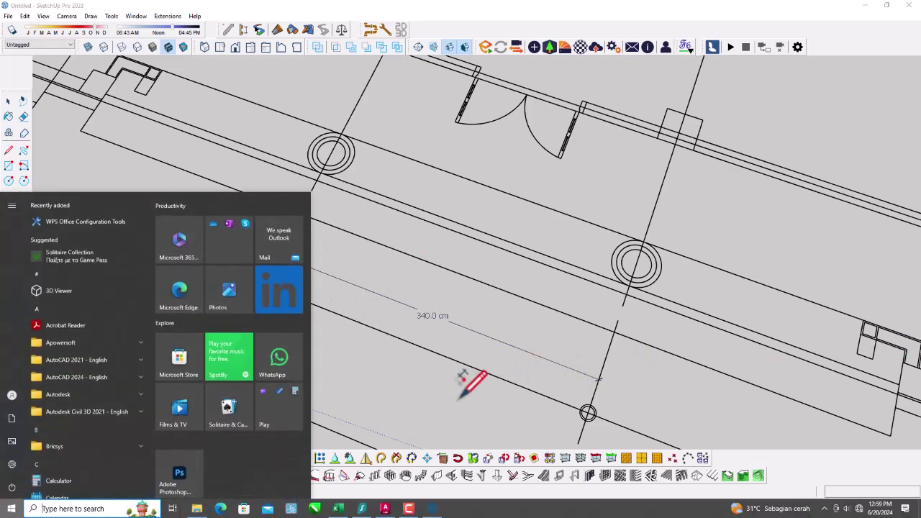
key("super")
key("super")
key("super")
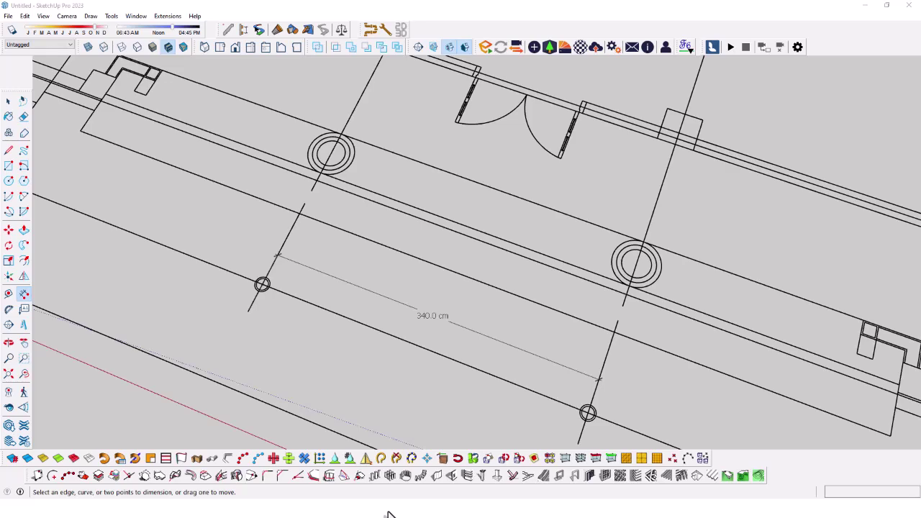
key("super")
left_click(382, 513)
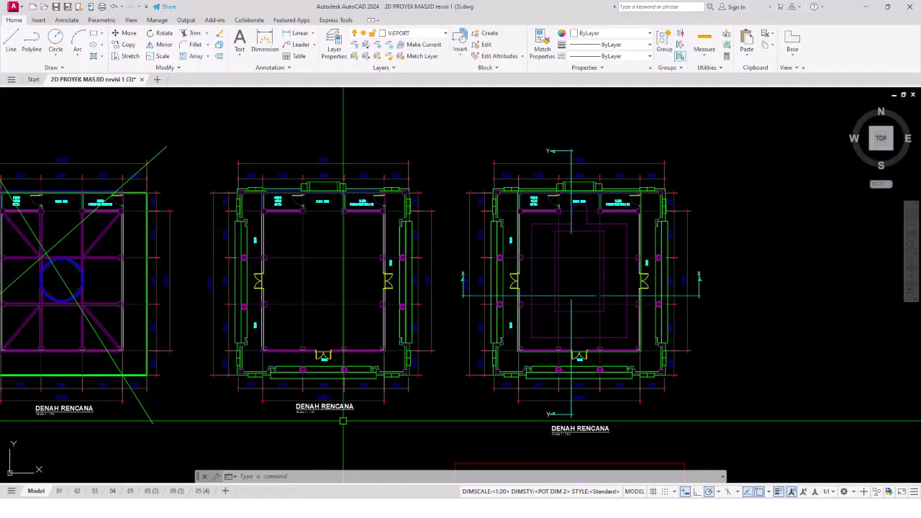
scroll(318, 396, "up", 3)
left_click(335, 367)
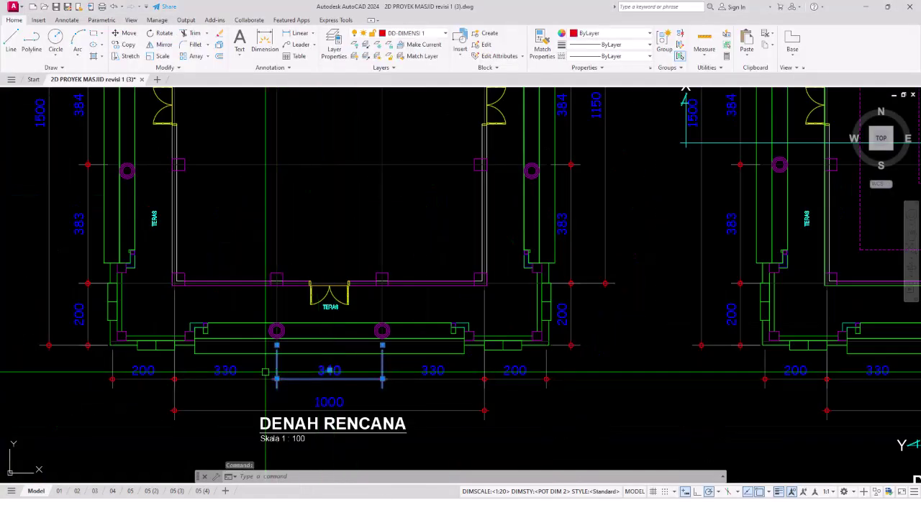
left_click(866, 7)
- Add a 330.0 cm dimension from the left grid point
scroll(382, 288, "down", 3)
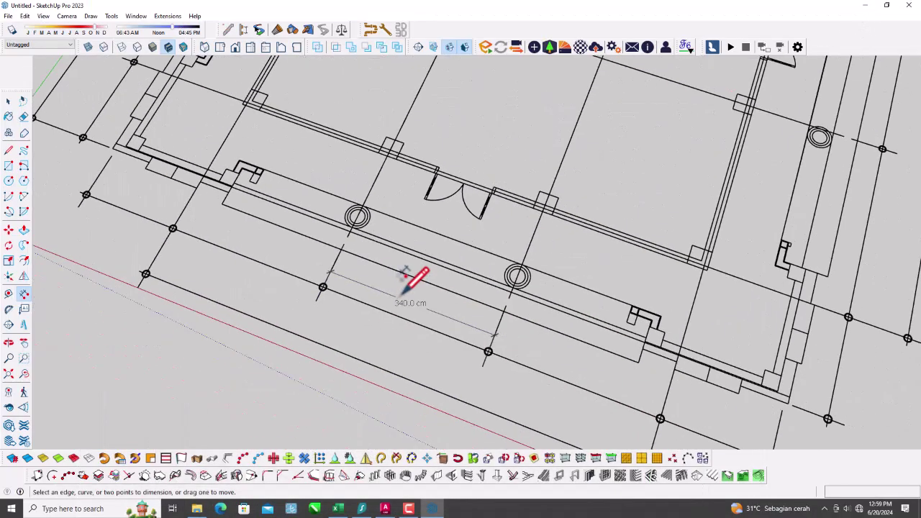
scroll(320, 291, "up", 3)
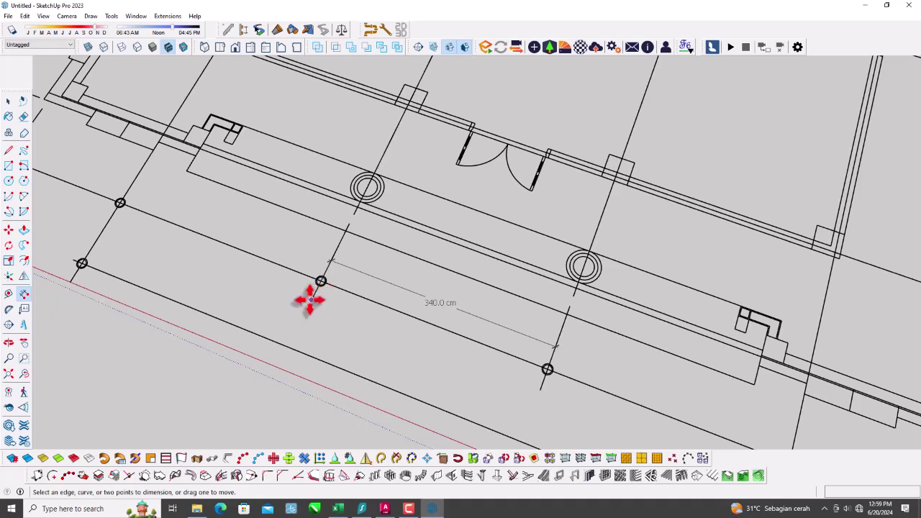
left_click(312, 298)
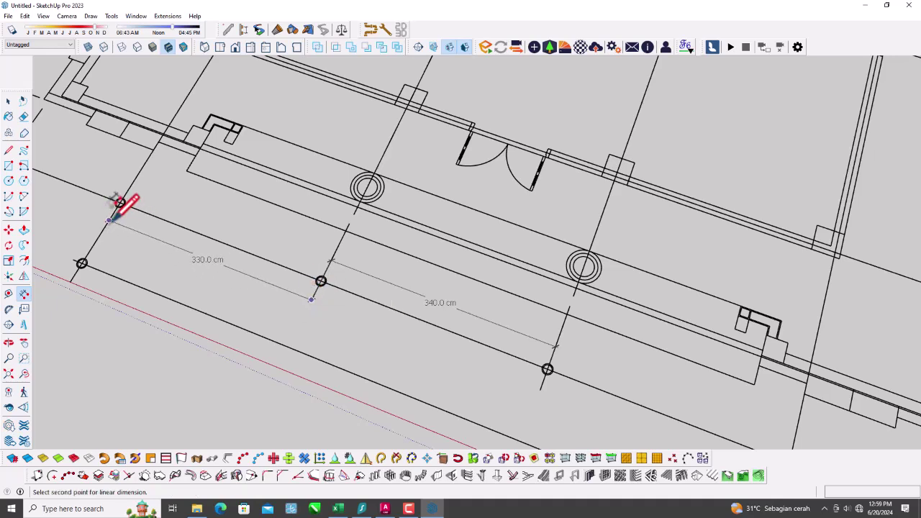
left_click(109, 219)
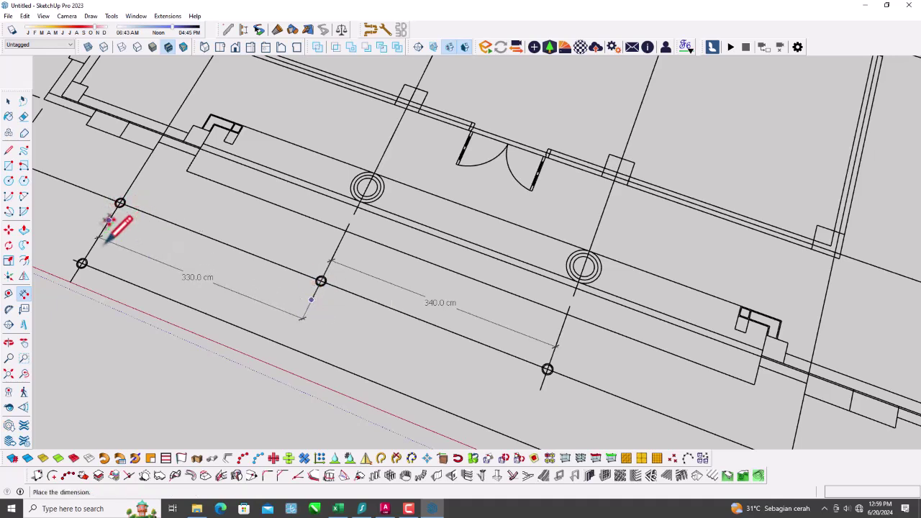
left_click(216, 245)
- Begin a dimension from the outer grid line endpoint, then cancel it
scroll(189, 206, "down", 2)
scroll(84, 200, "up", 1)
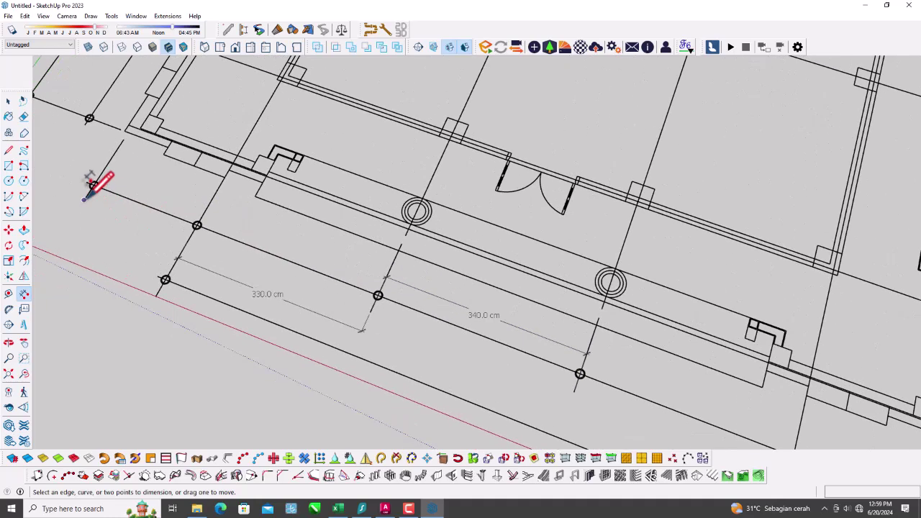
left_click(84, 200)
left_click(197, 226)
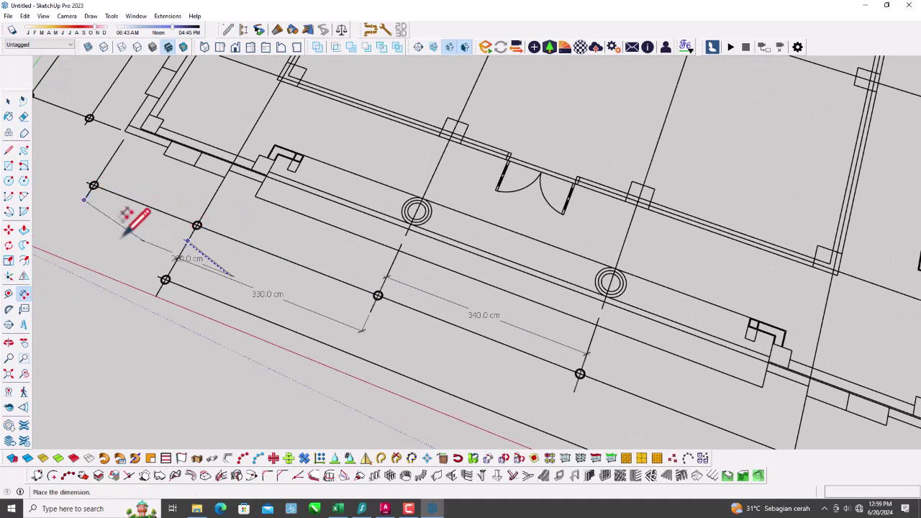
key("Escape")
- Orbit and zoom to a tilted top-down view of the plan and its axes
scroll(154, 212, "down", 1)
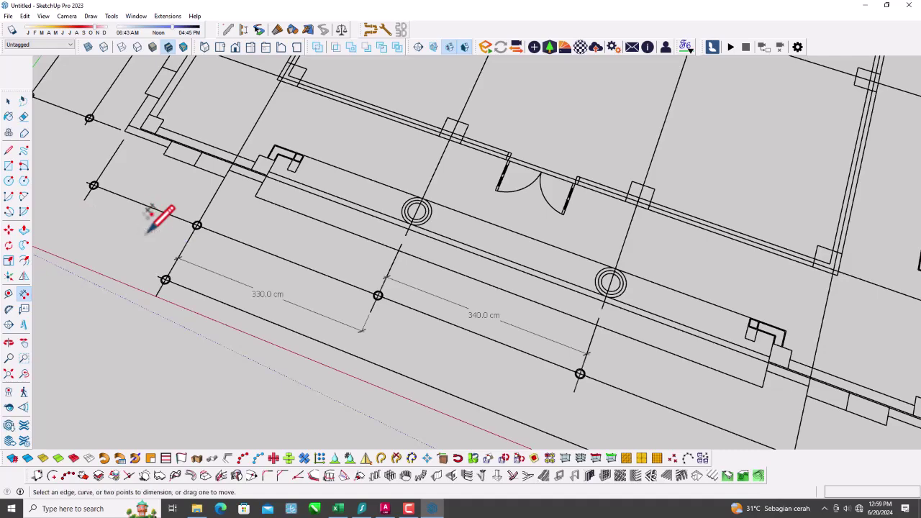
scroll(200, 208, "down", 1)
scroll(266, 275, "down", 2)
key("space")
mouse_move(442, 314)
middle_mouse_down()
mouse_move(597, 309)
mouse_move(437, 323)
middle_mouse_up()
scroll(370, 374, "up", 2)
scroll(370, 379, "up", 2)
scroll(563, 307, "down", 2)
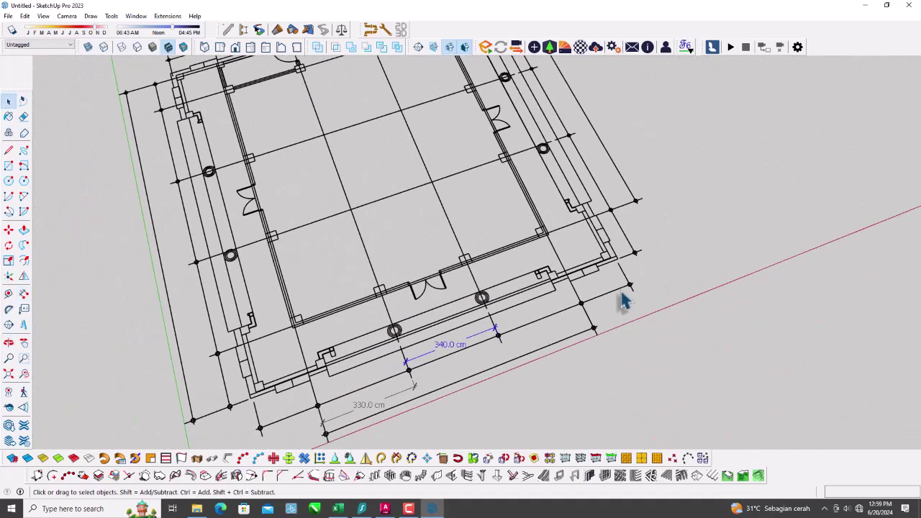
mouse_move(623, 295)
middle_mouse_down()
mouse_move(545, 185)
mouse_move(373, 121)
middle_mouse_up()
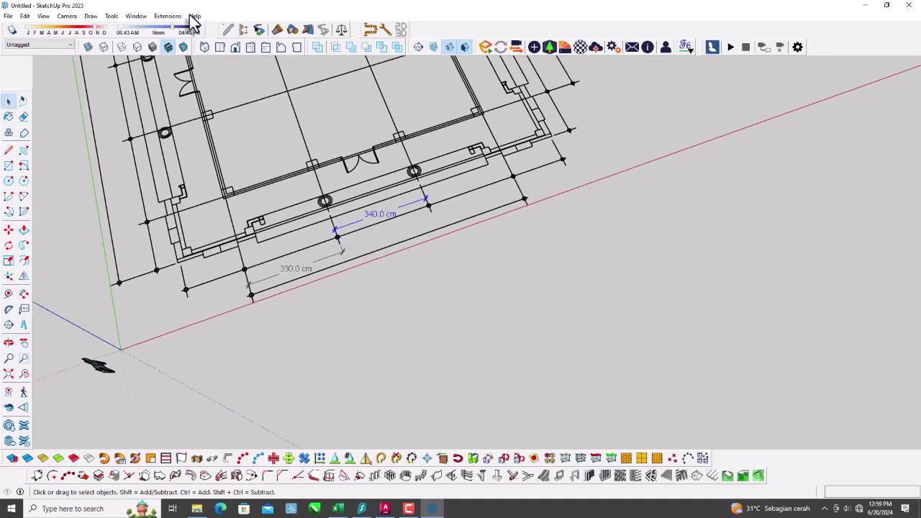
- Place a 1000.0 cm overall dimension below the plan and verify AutoCAD's 1000
left_click(24, 295)
scroll(253, 298, "up", 2)
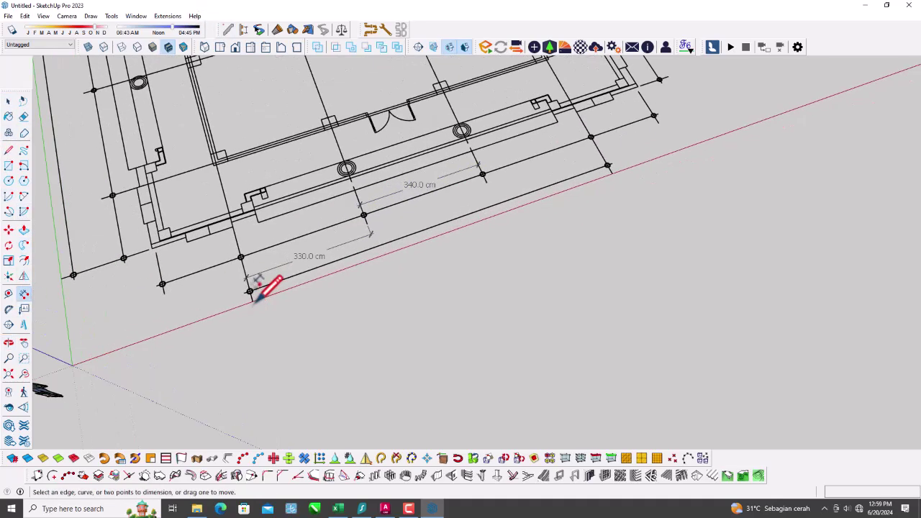
left_click(609, 167)
left_click(475, 252)
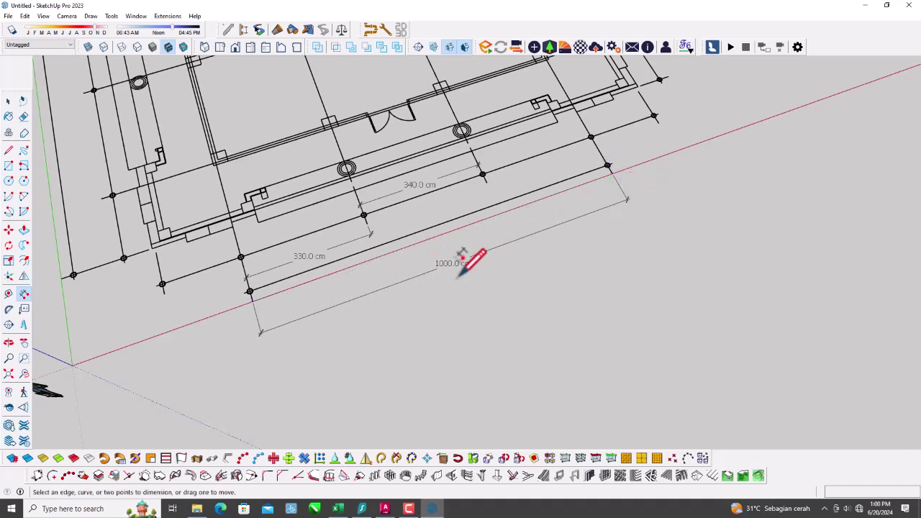
mouse_move(432, 509)
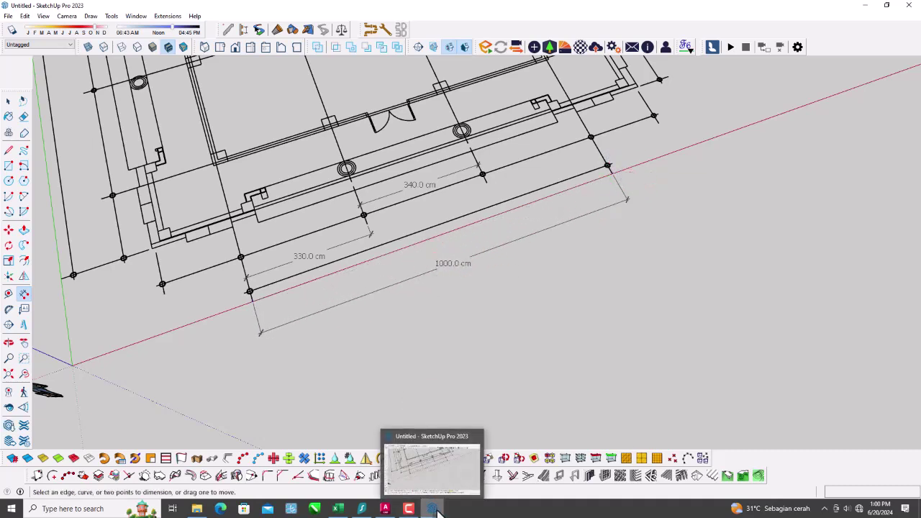
left_click(385, 509)
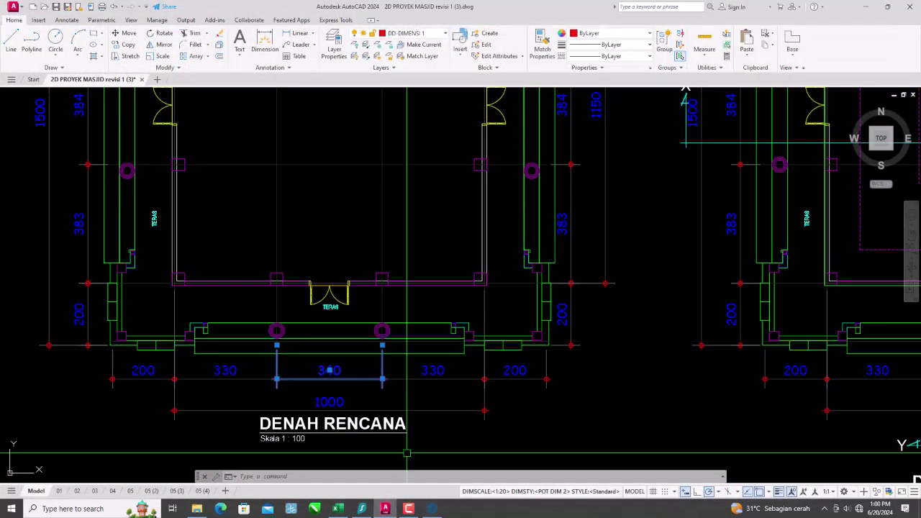
left_click(329, 402)
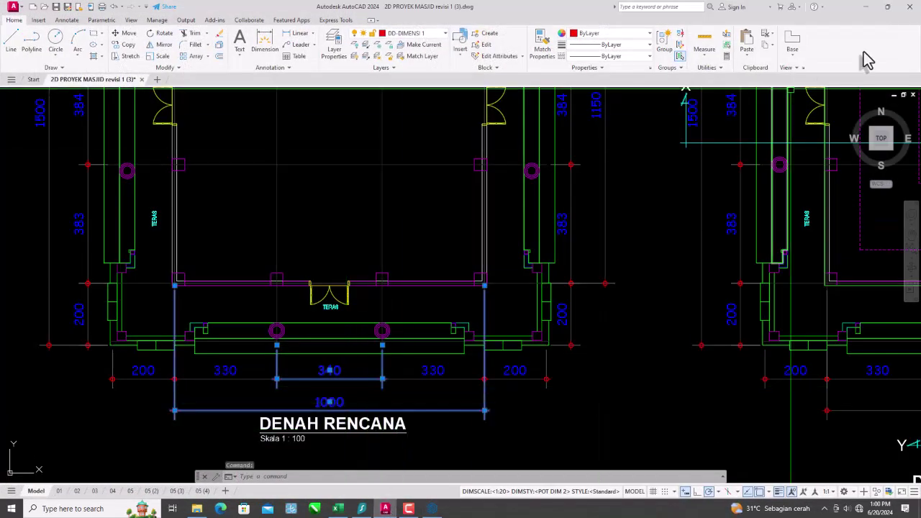
left_click(864, 6)
scroll(442, 273, "down", 2)
- Orbit to view the dimensioned plan more from above, then clear the selection
scroll(441, 288, "down", 2)
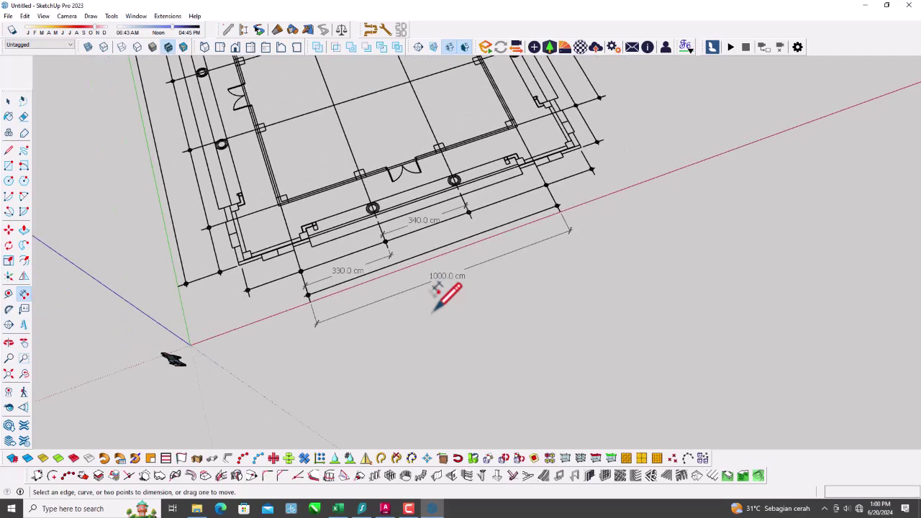
key("space")
scroll(439, 309, "down", 2)
scroll(439, 326, "down", 1)
left_click_drag(504, 316, 382, 212)
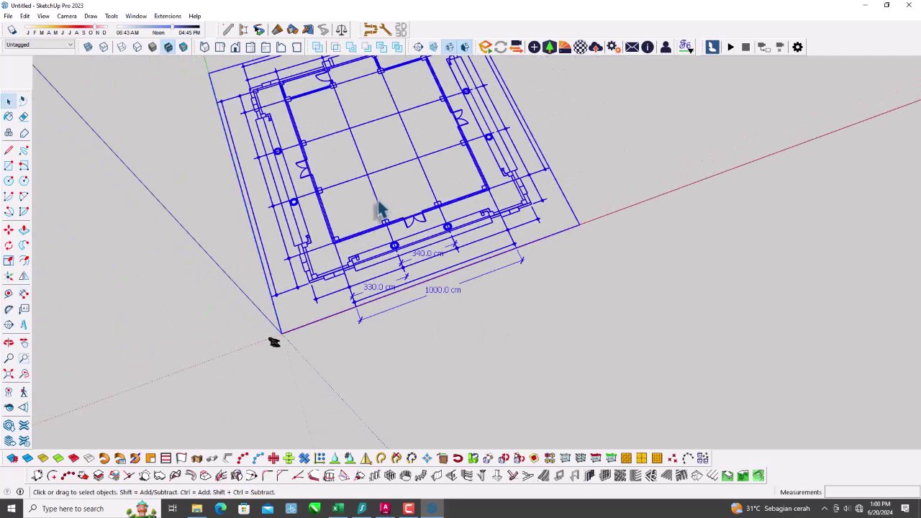
middle_click_drag(544, 296, 345, 381)
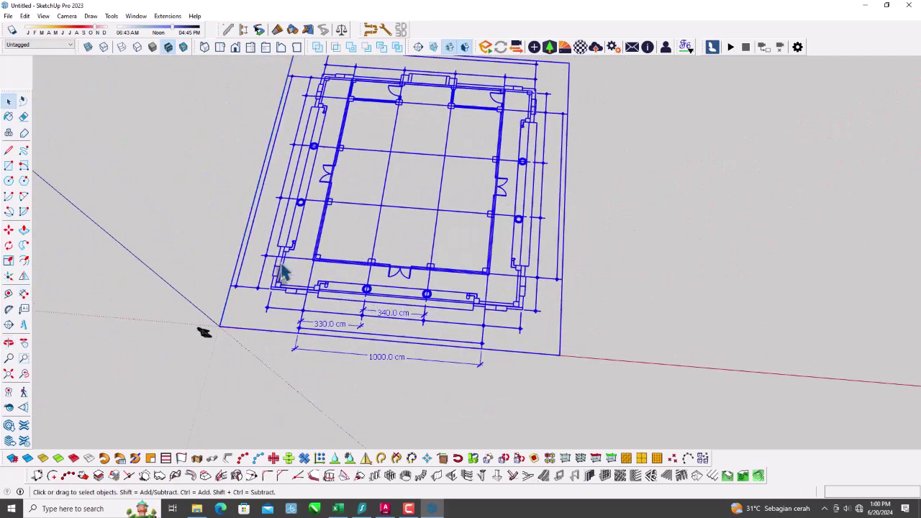
left_click(107, 124)
- Save the model as MODELING 3D MASJID in Desktop > tutorial sketchup
left_click(9, 16)
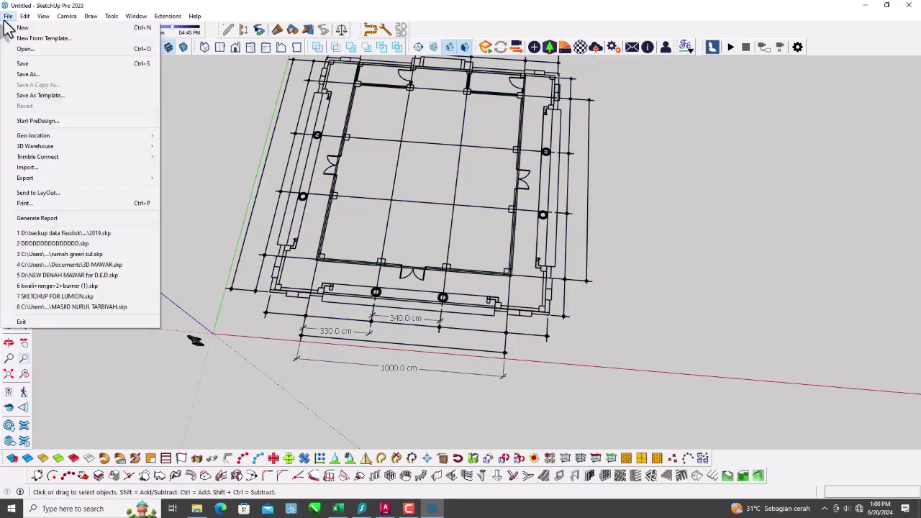
left_click(32, 65)
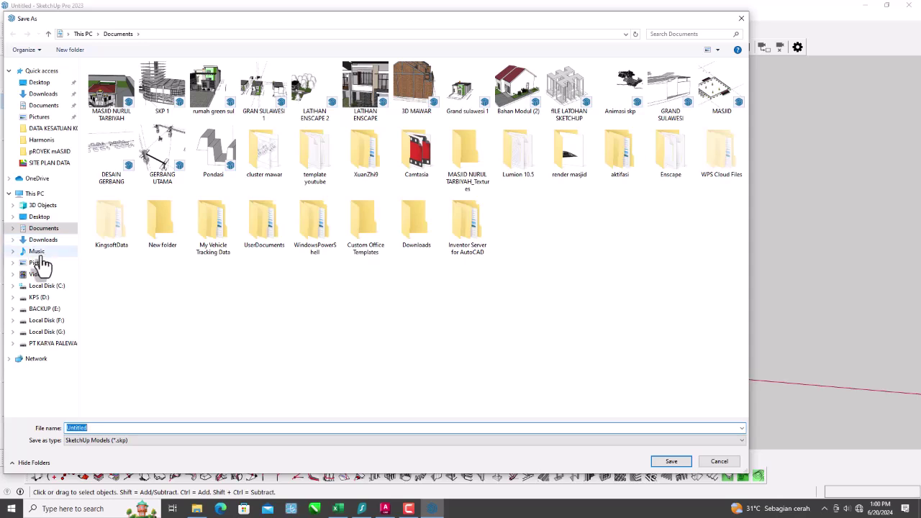
left_click(39, 84)
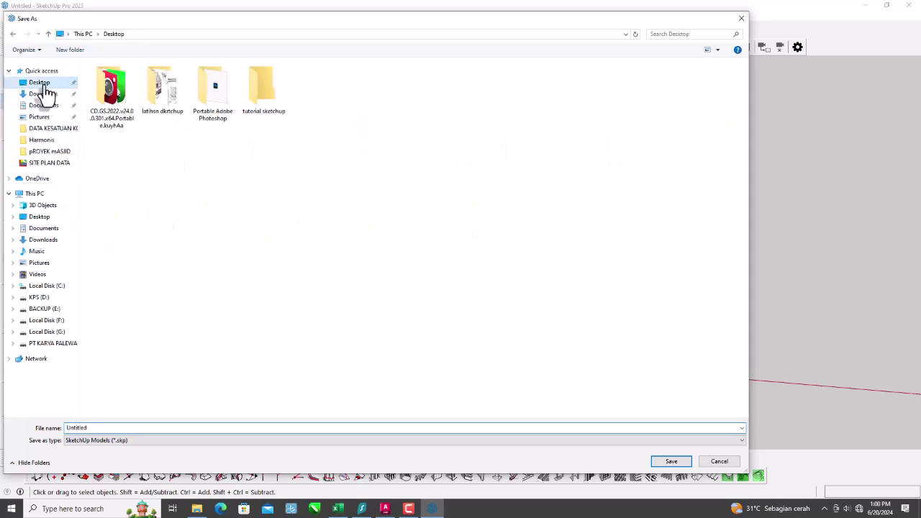
double_click(268, 108)
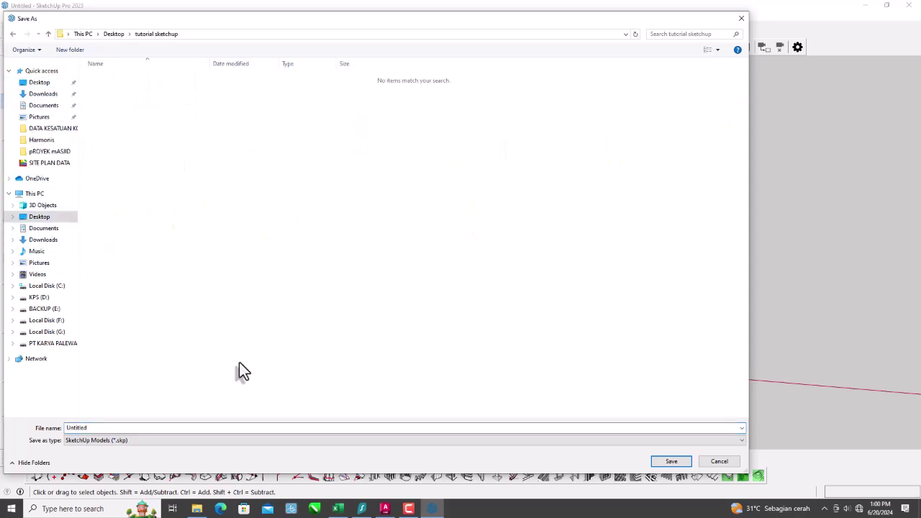
double_click(264, 425)
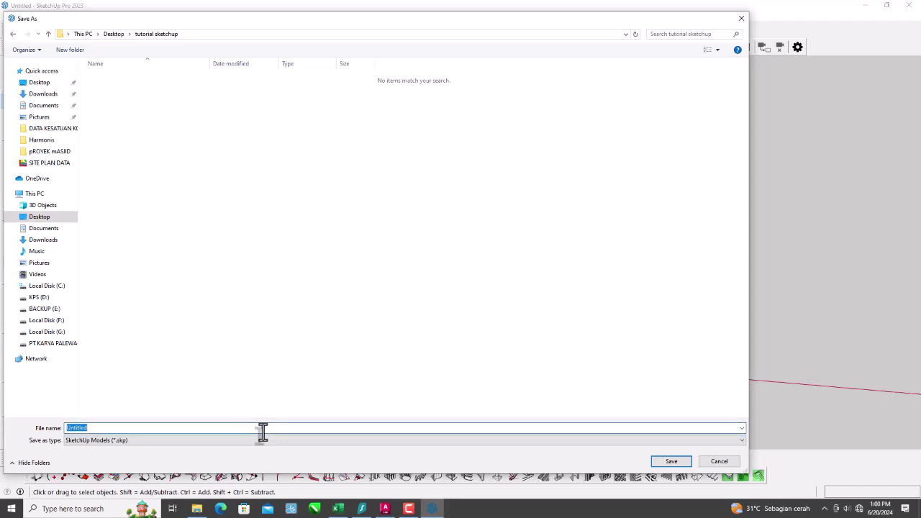
type("mo")
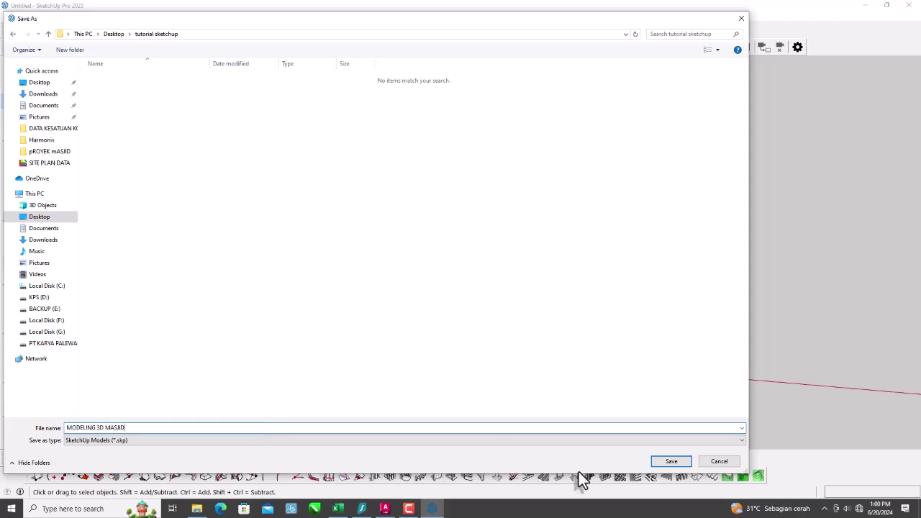
left_click(672, 462)
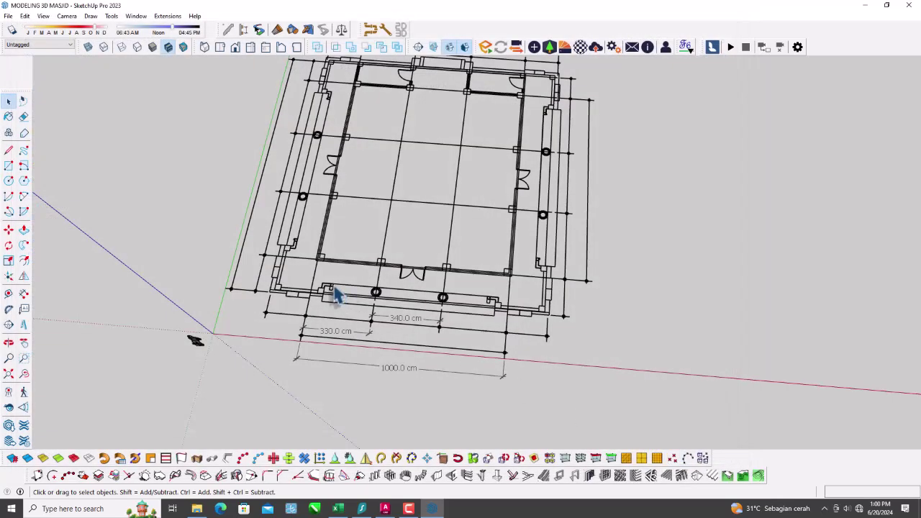
scroll(328, 295, "up", 2)
left_click(354, 309)
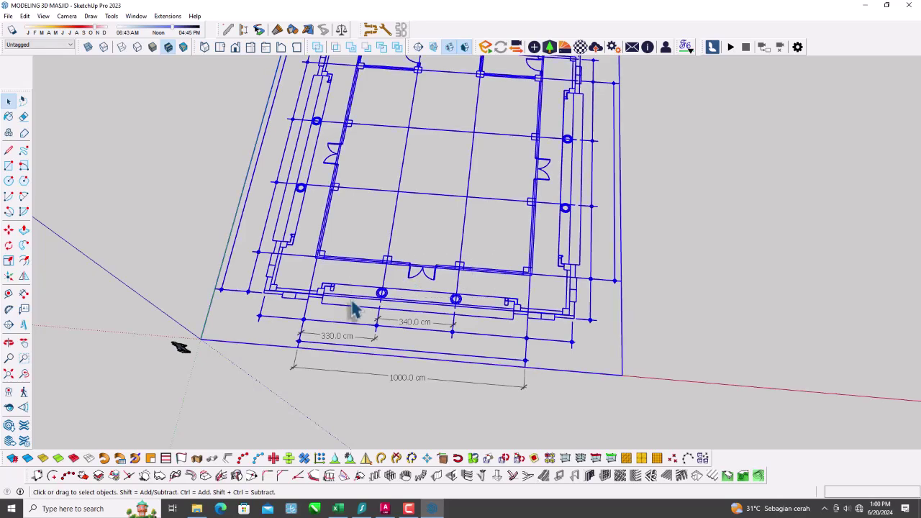
scroll(473, 298, "down", 1)
scroll(576, 288, "down", 1)
left_click(664, 274)
mouse_move(593, 281)
middle_mouse_down()
mouse_move(422, 273)
mouse_move(436, 233)
middle_mouse_up()
scroll(431, 267, "up", 1)
middle_click_drag(429, 268, 366, 346)
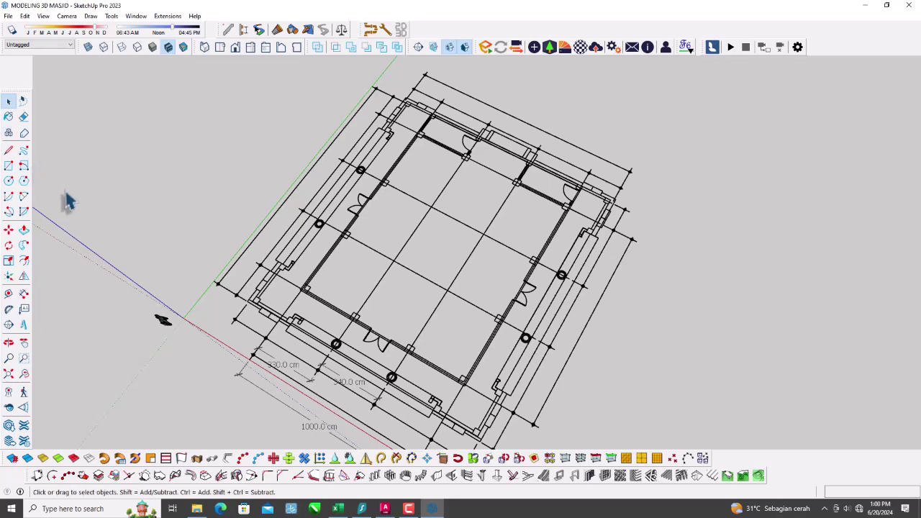
scroll(316, 316, "up", 1)
scroll(315, 309, "up", 1)
scroll(314, 302, "up", 1)
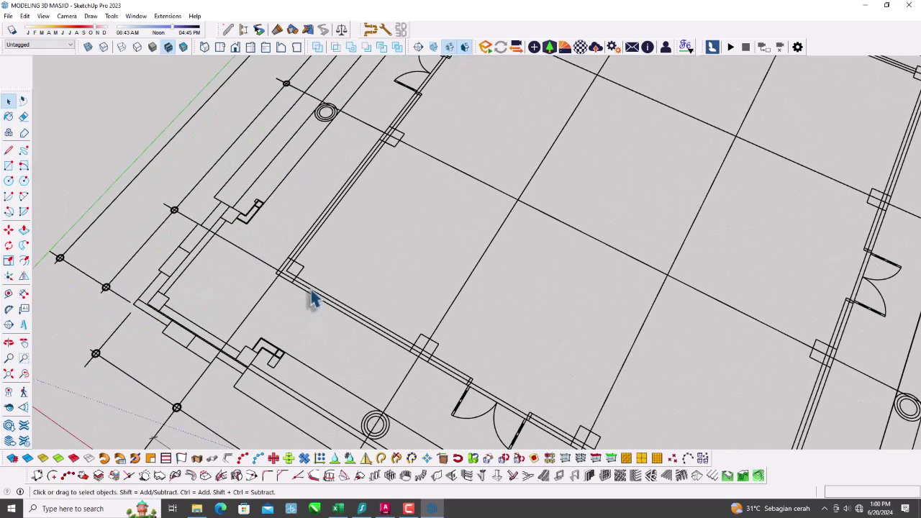
scroll(320, 310, "up", 1)
scroll(320, 309, "down", 3)
scroll(312, 298, "down", 1)
scroll(243, 281, "up", 2)
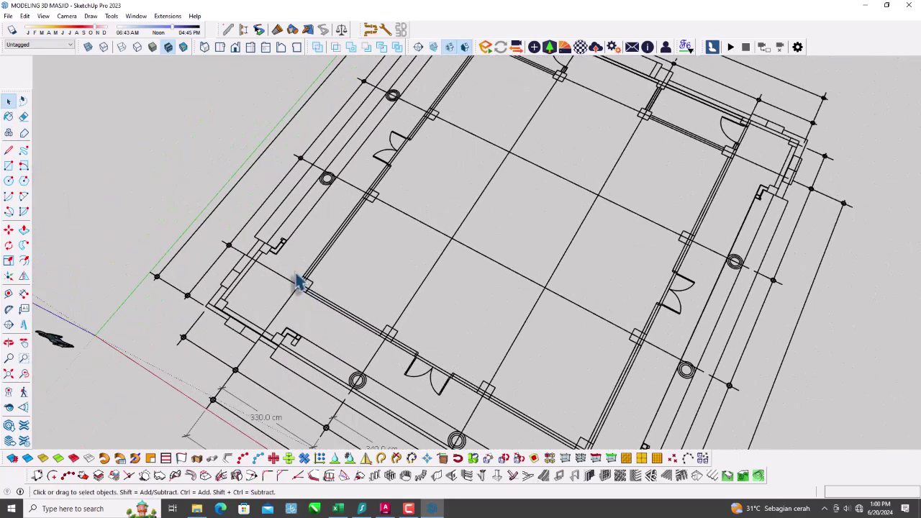
scroll(251, 273, "up", 2)
scroll(199, 317, "down", 2)
scroll(204, 269, "down", 2)
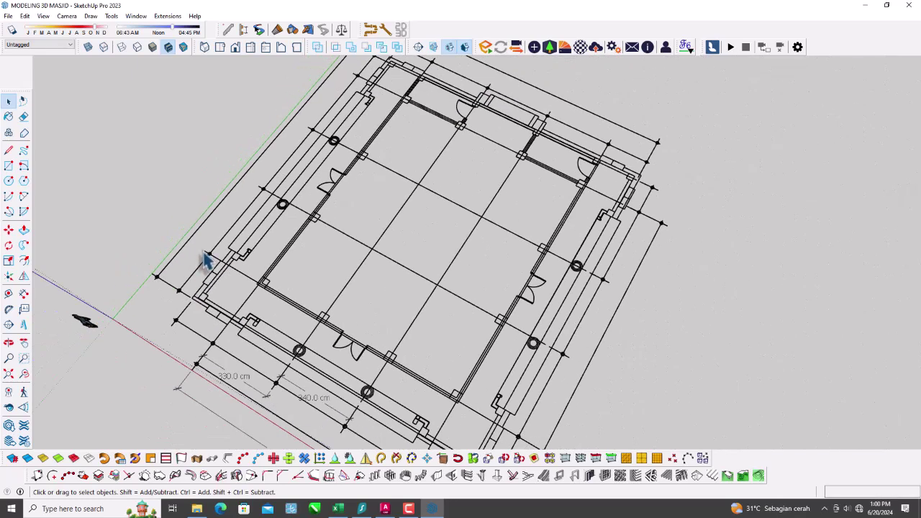
scroll(209, 270, "down", 1)
mouse_move(219, 290)
middle_mouse_down()
mouse_move(246, 232)
mouse_move(439, 350)
middle_mouse_up()
scroll(504, 371, "up", 2)
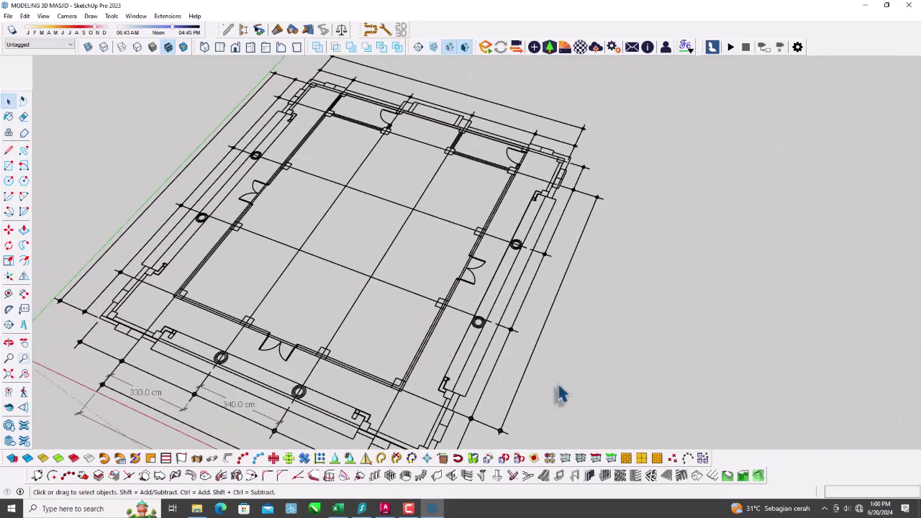
left_click_drag(566, 389, 444, 350)
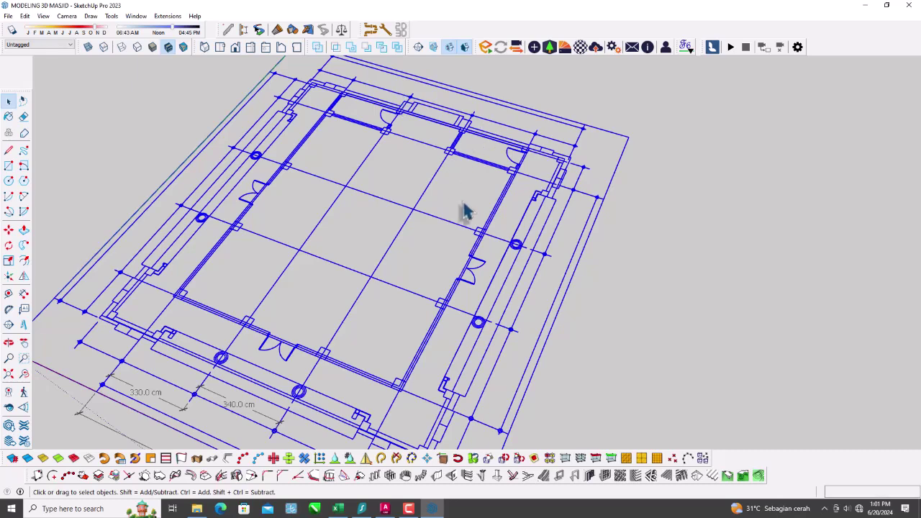
mouse_move(283, 413)
middle_mouse_down()
mouse_move(262, 377)
mouse_move(272, 365)
mouse_move(279, 440)
middle_mouse_up()
middle_click_drag(298, 387, 375, 346, "shift")
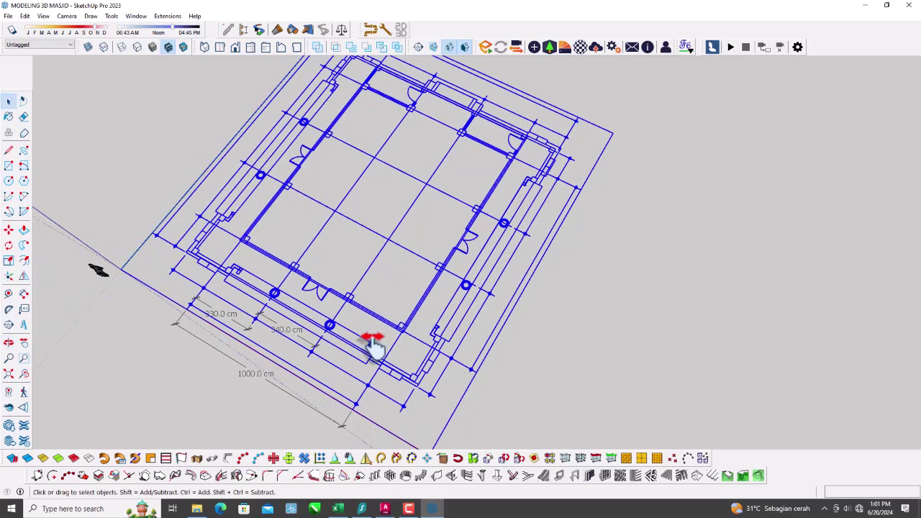